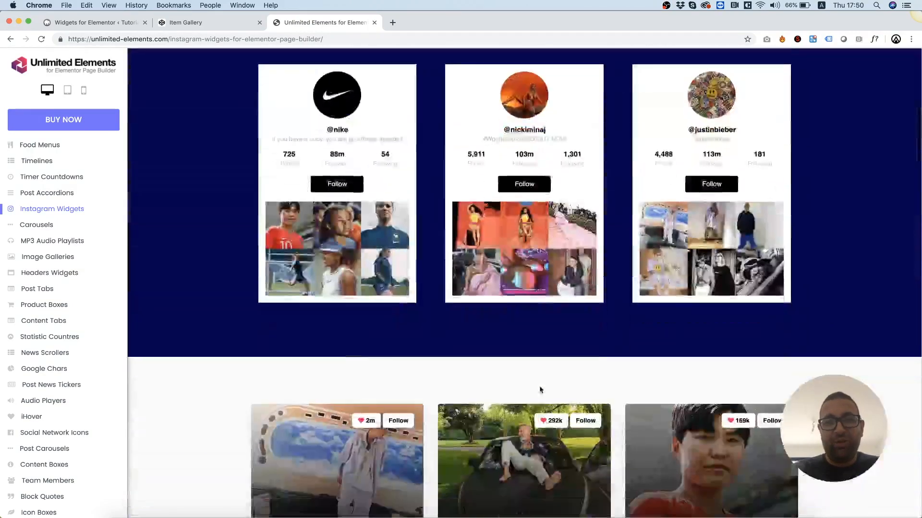
scroll(540, 390, down, 5)
scroll(541, 390, down, 5)
scroll(541, 389, down, 5)
scroll(541, 390, down, 5)
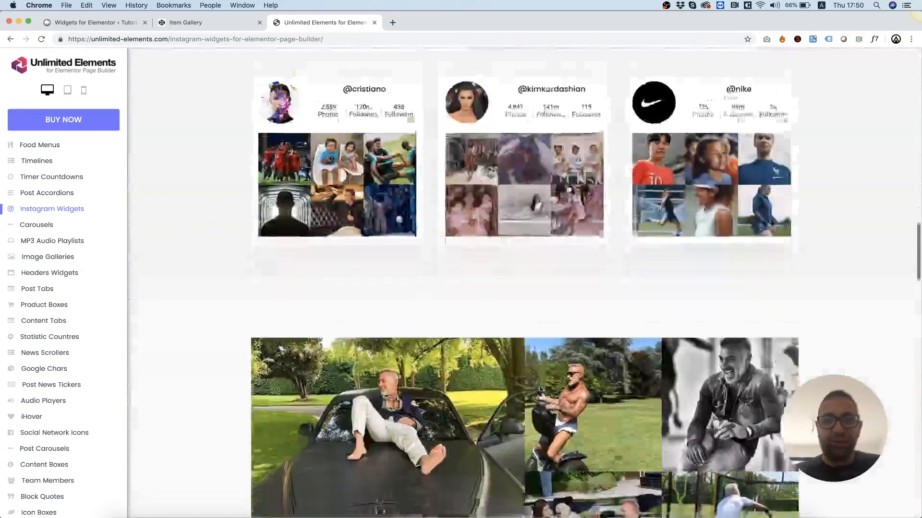
scroll(540, 389, down, 5)
scroll(540, 390, down, 2)
scroll(540, 390, down, 5)
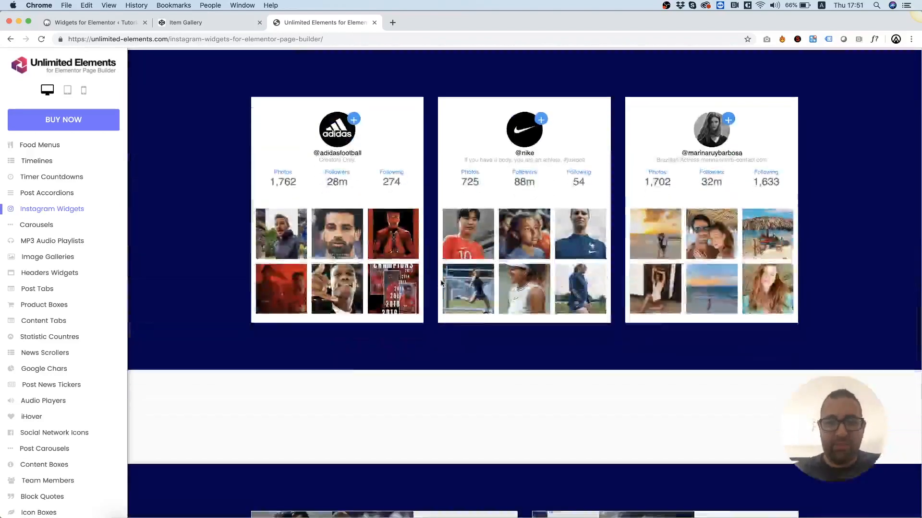
scroll(442, 283, down, 5)
scroll(442, 284, down, 3)
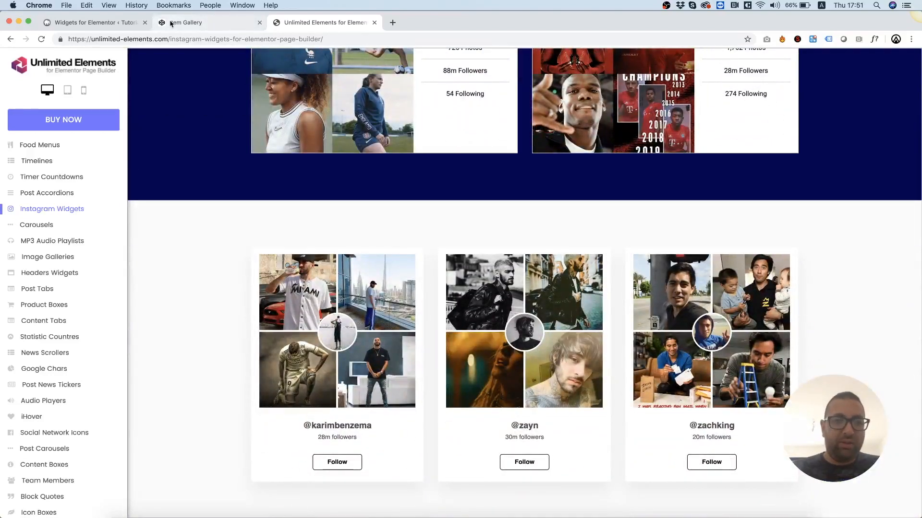
- Preview the Item Gallery pen, swapping the large image between car interior, city street and snowy road thumbnails
click(185, 22)
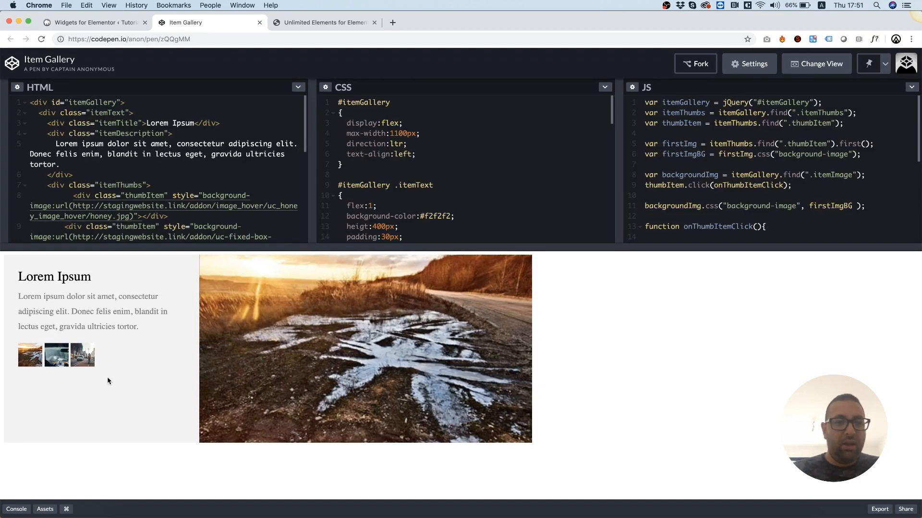
click(58, 355)
click(57, 356)
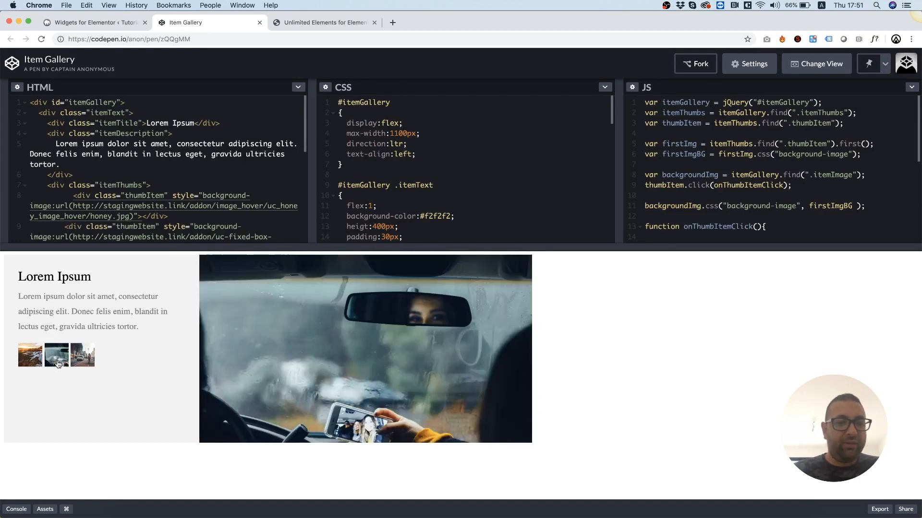
click(33, 355)
click(61, 361)
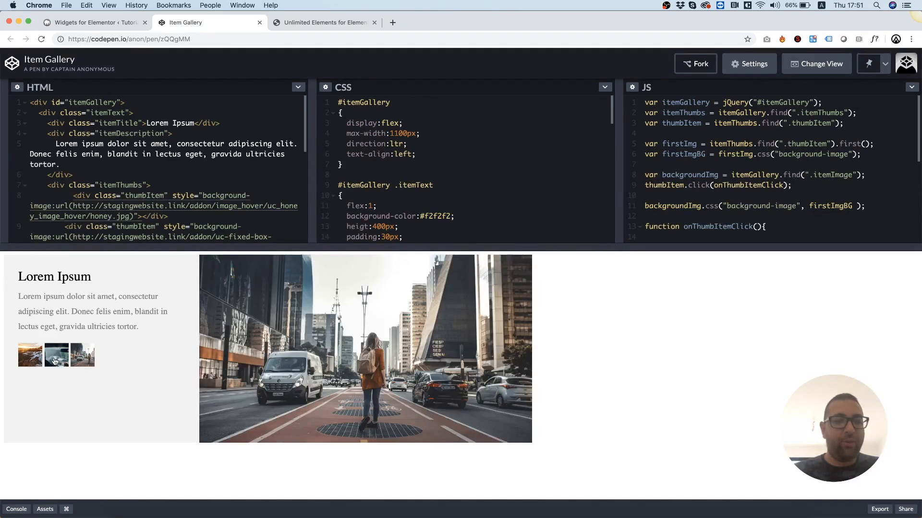
click(57, 361)
click(51, 360)
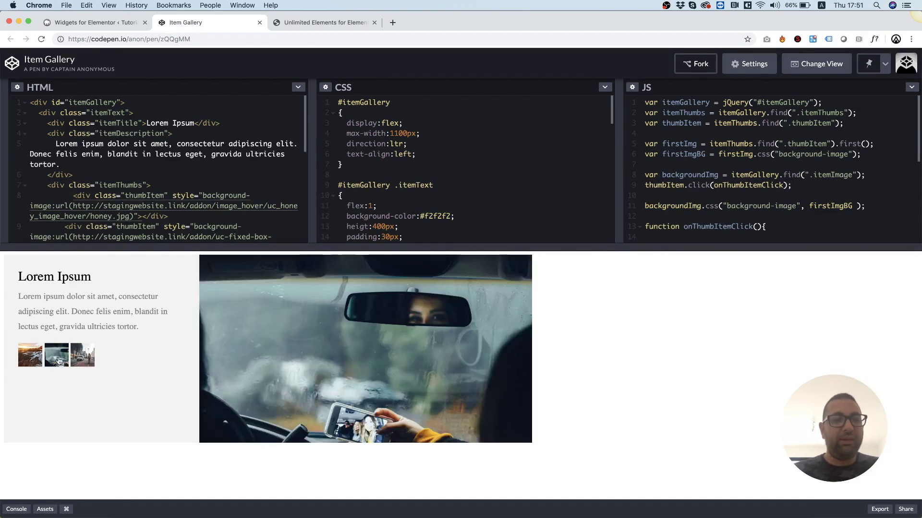
click(83, 360)
click(57, 360)
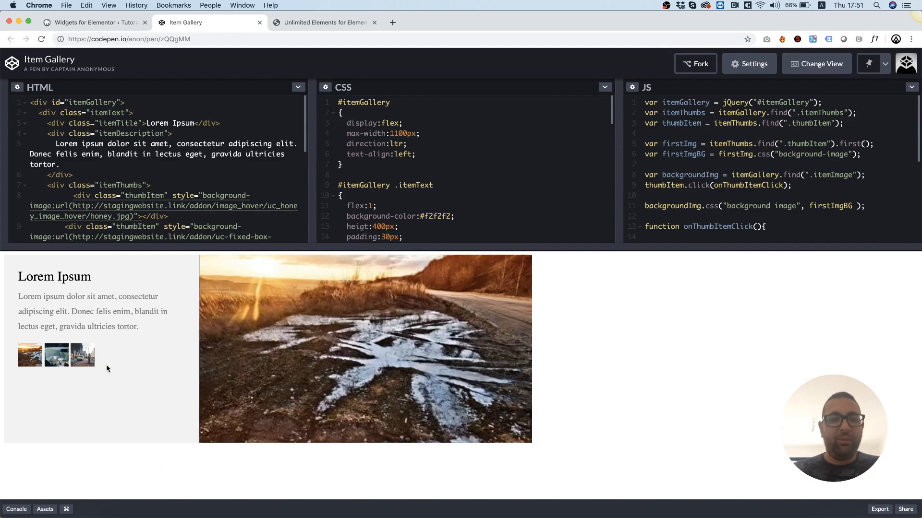
click(53, 360)
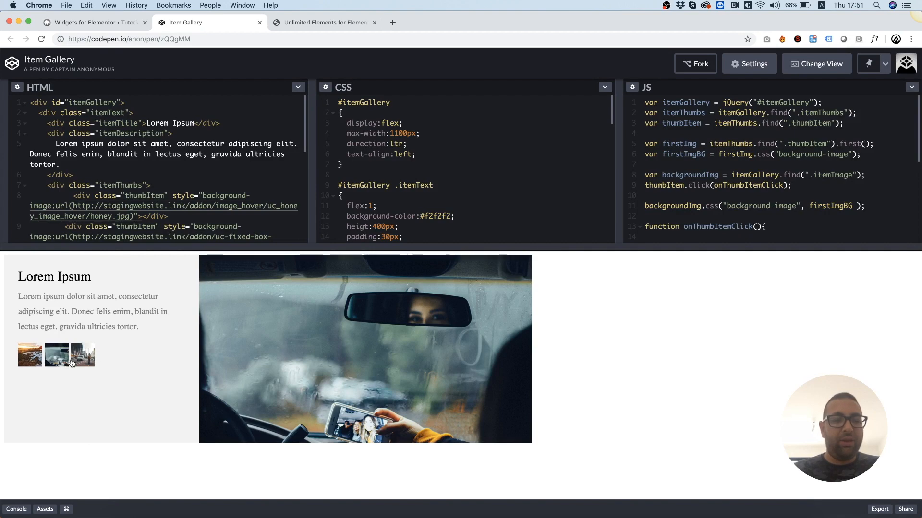
click(34, 360)
click(77, 361)
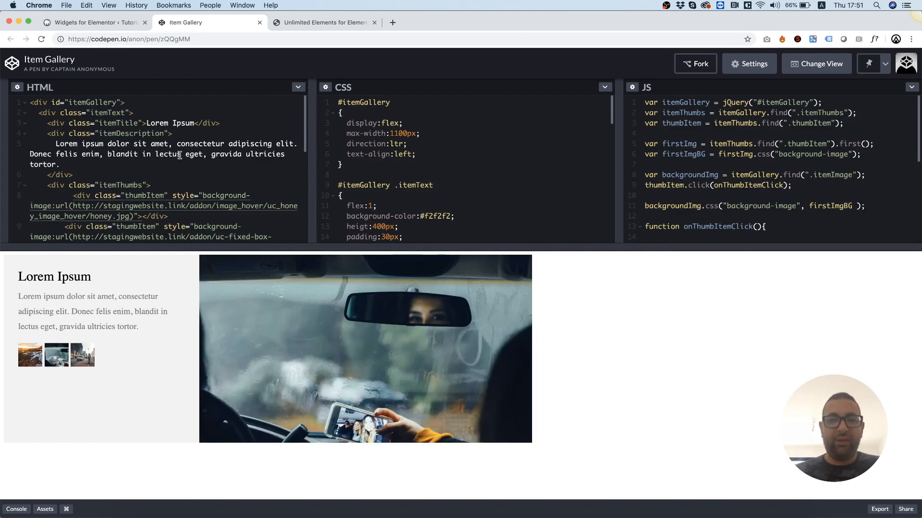
click(85, 23)
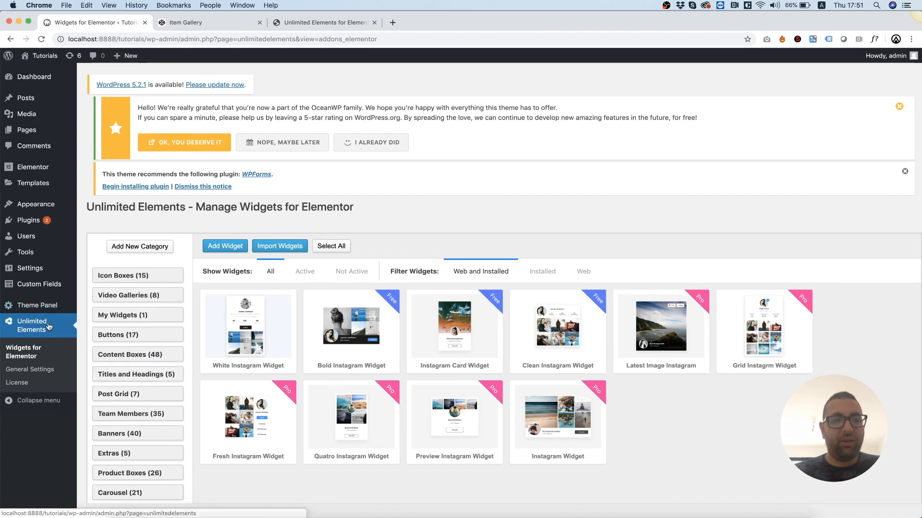
mouse_move(29, 221)
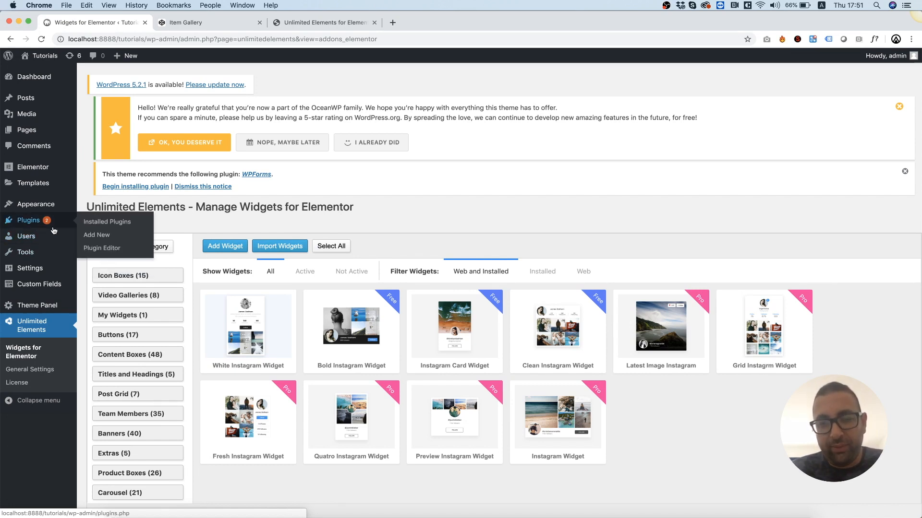
scroll(166, 360, down, 2)
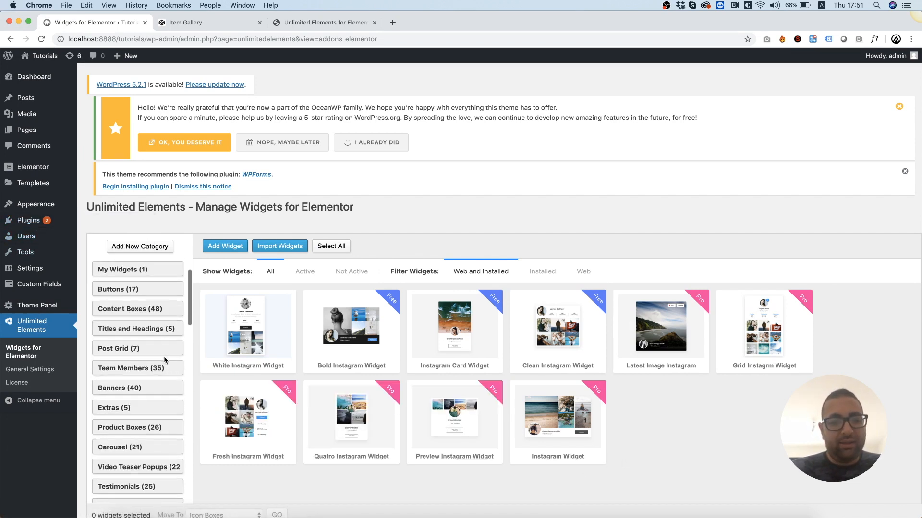
scroll(165, 359, down, 5)
scroll(165, 360, down, 5)
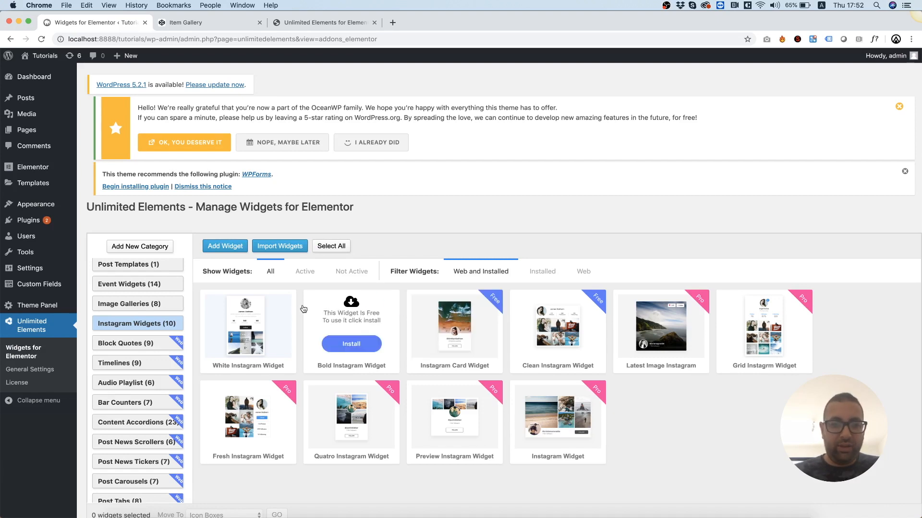
- Add a custom widget titled 'My Instagram' with internal name my_instagram
click(228, 248)
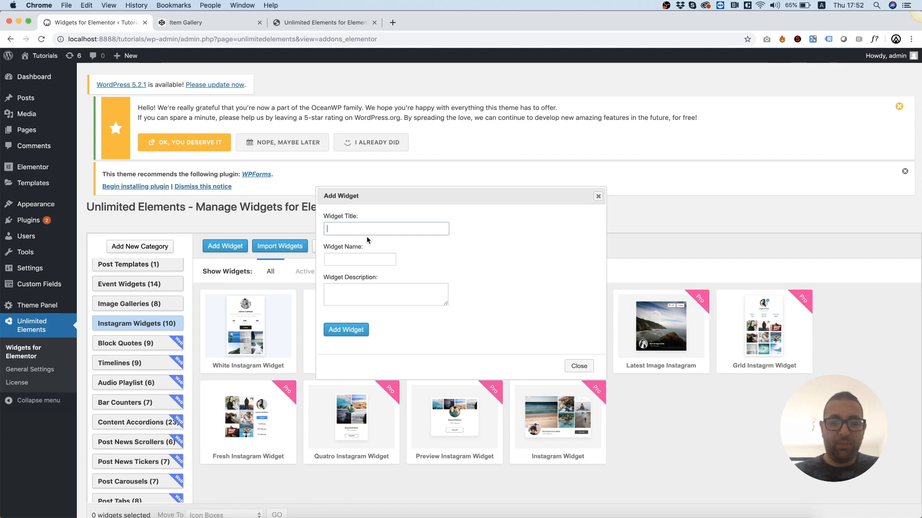
text(My Instagram)
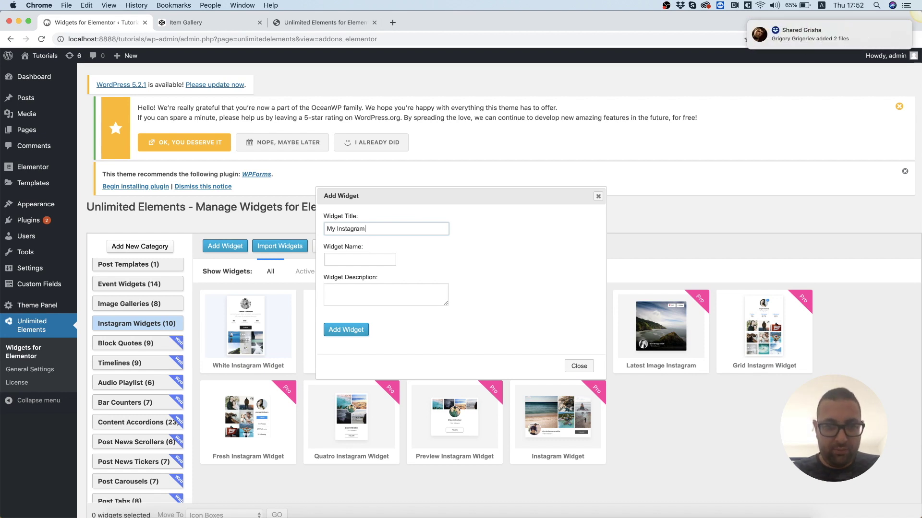
key(Tab)
text(my_)
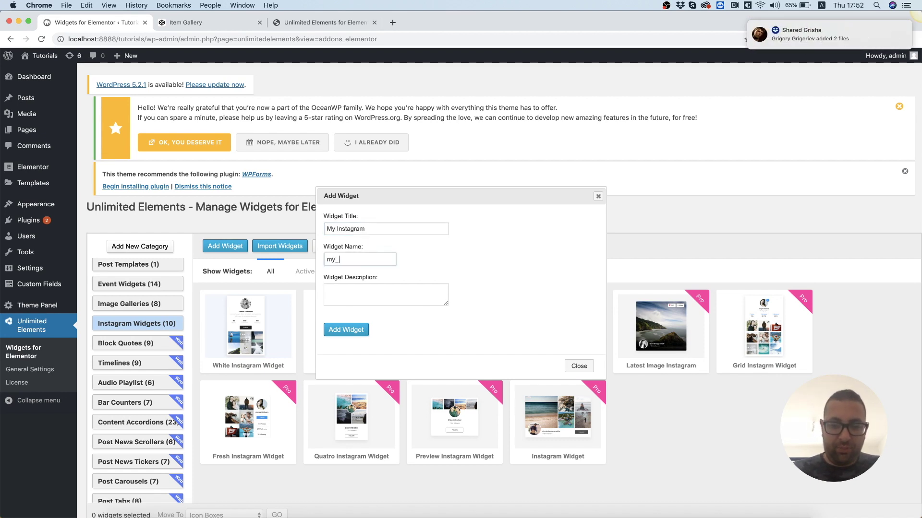
text(instag)
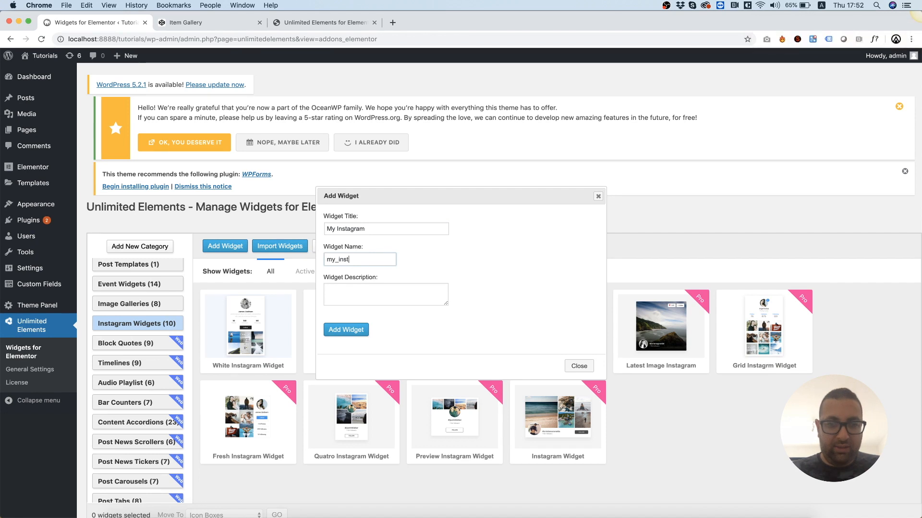
text(ram)
click(346, 330)
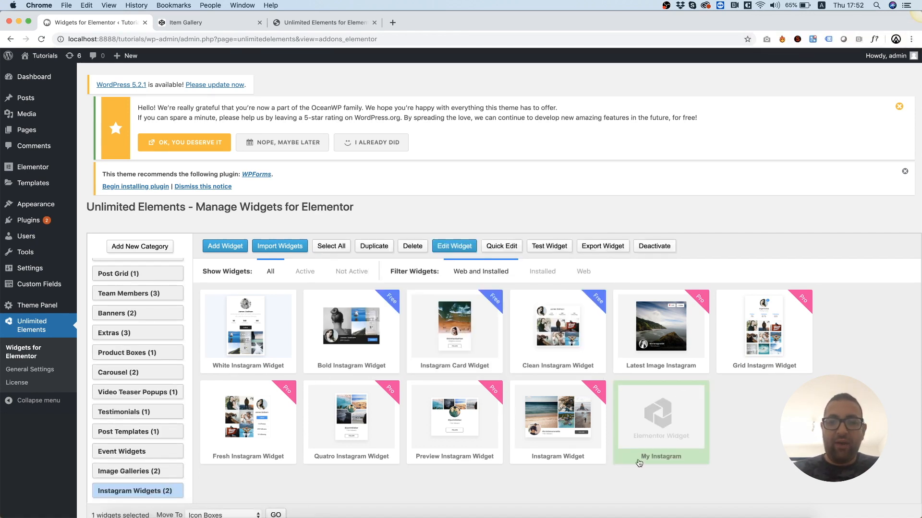
- Edit the My Instagram widget's HTML section and close the showcase site tab
double_click(660, 411)
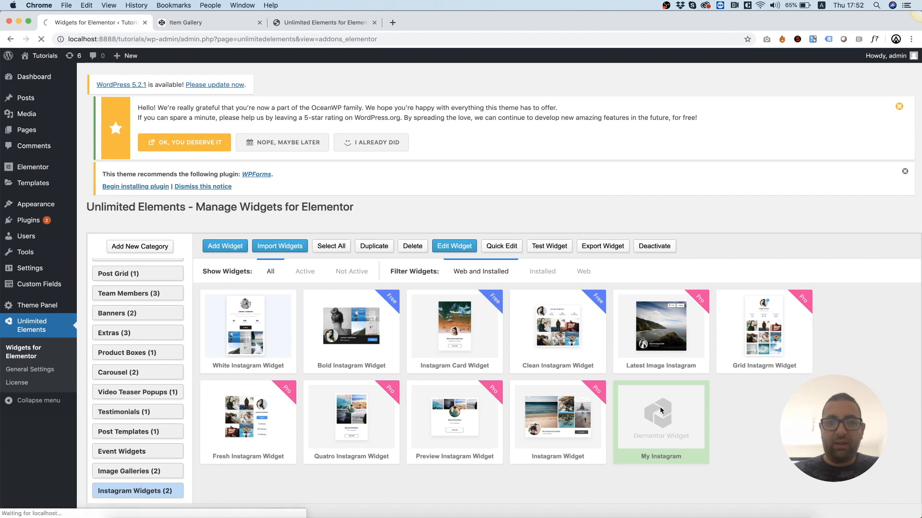
scroll(570, 282, down, 5)
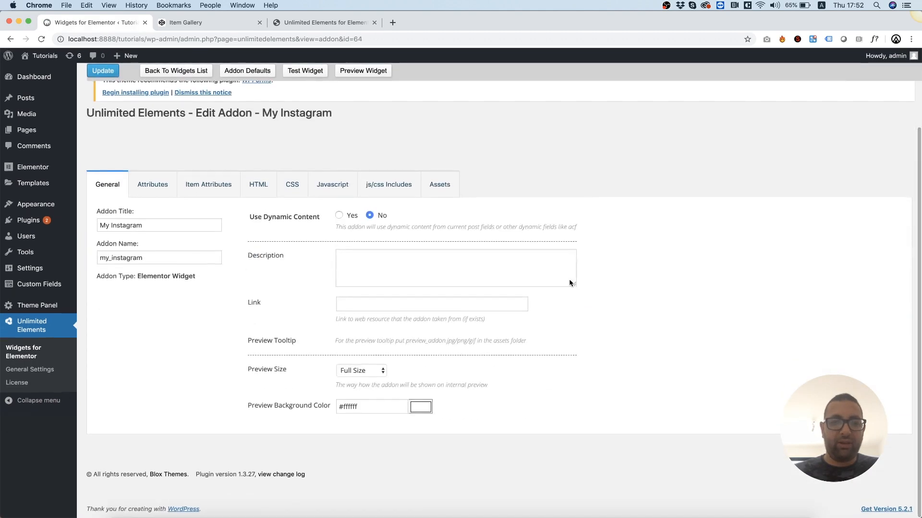
click(258, 185)
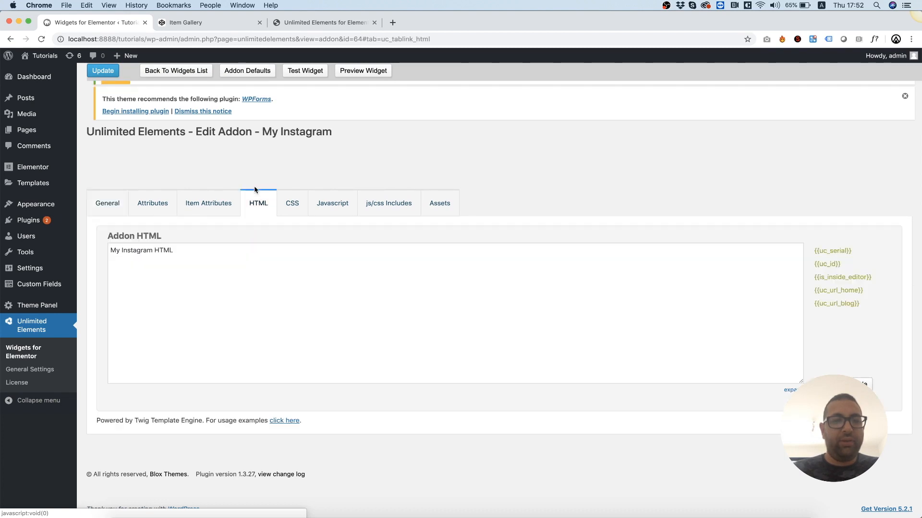
click(185, 22)
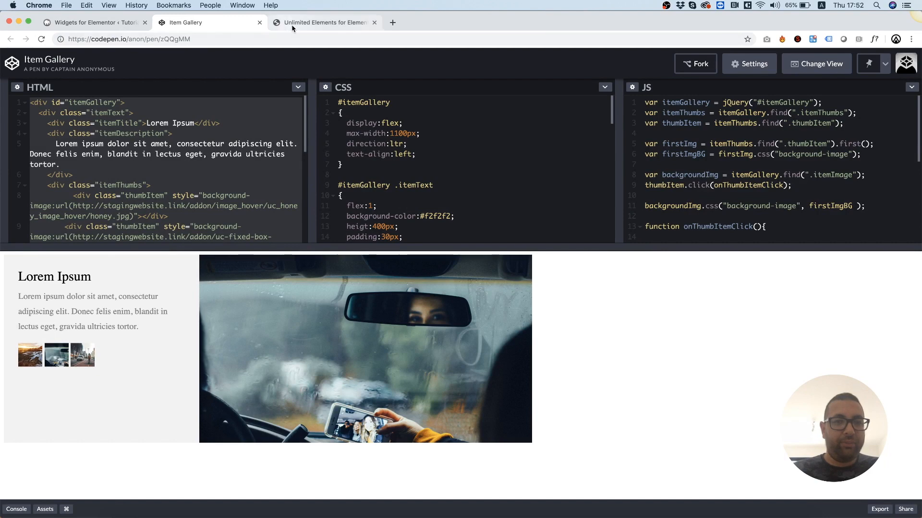
click(324, 23)
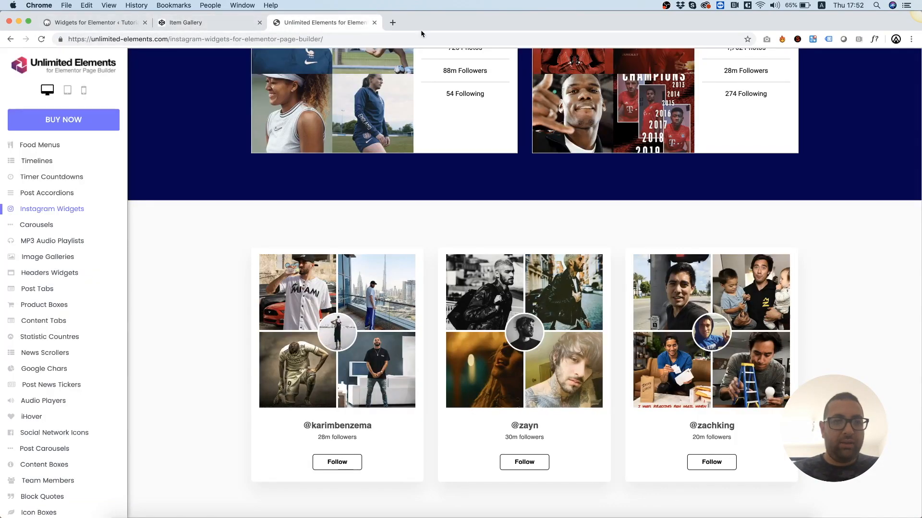
click(376, 22)
click(93, 23)
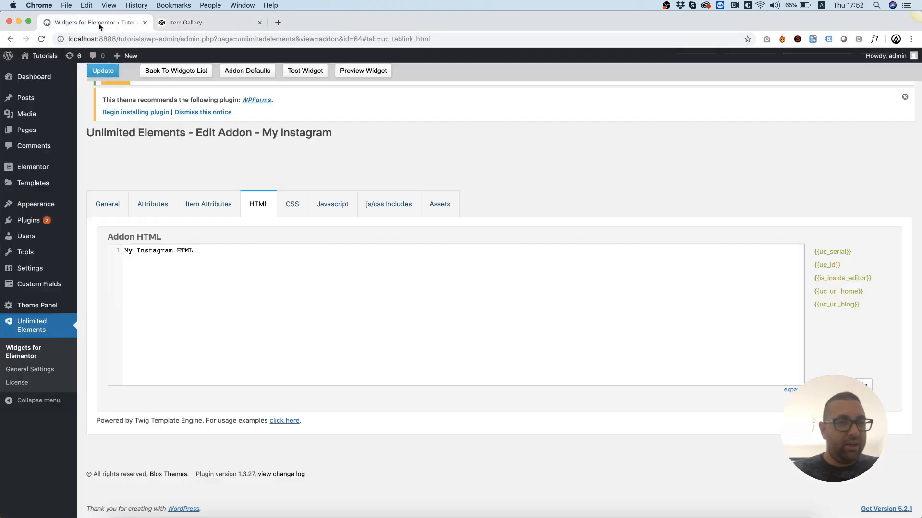
- Replace the placeholder HTML with the Item Gallery pen's markup
click(303, 350)
key(super+a)
key(super+v)
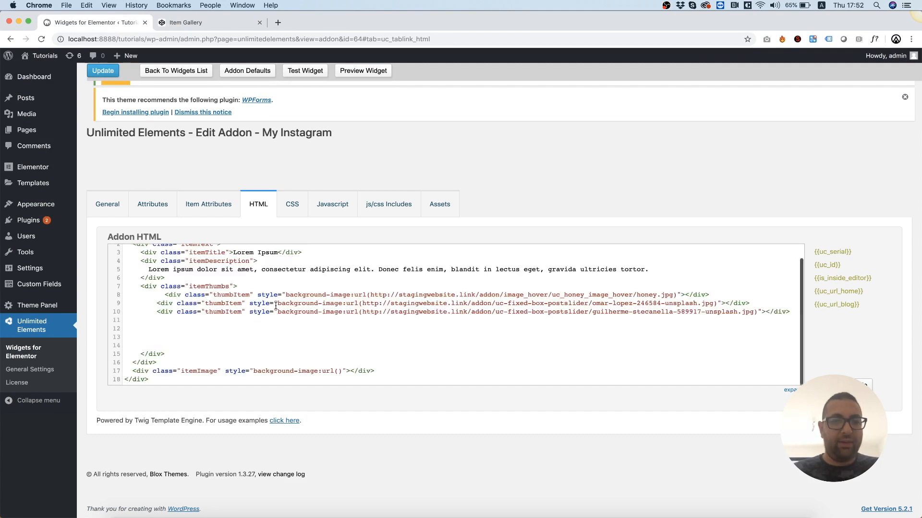
scroll(276, 306, up, 2)
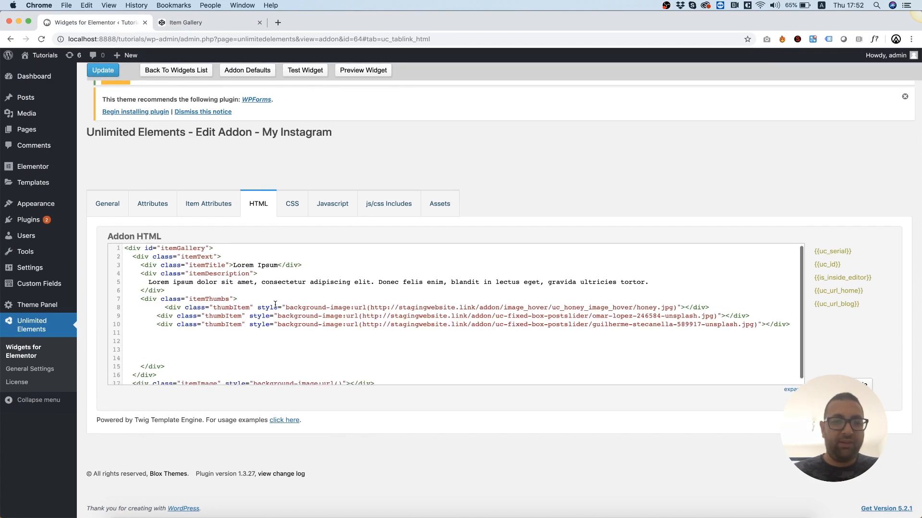
scroll(276, 306, down, 2)
scroll(276, 306, up, 2)
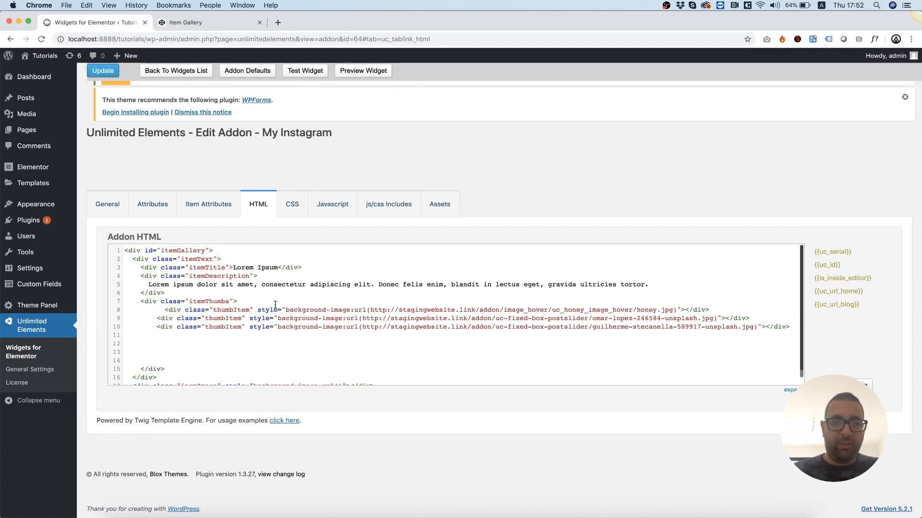
click(292, 204)
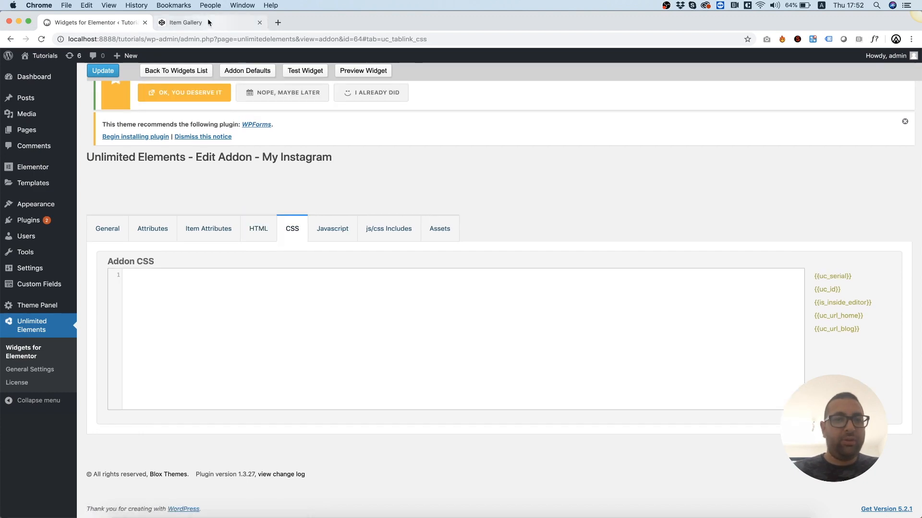
- Paste the Item Gallery pen's CSS into the addon's CSS section
click(186, 23)
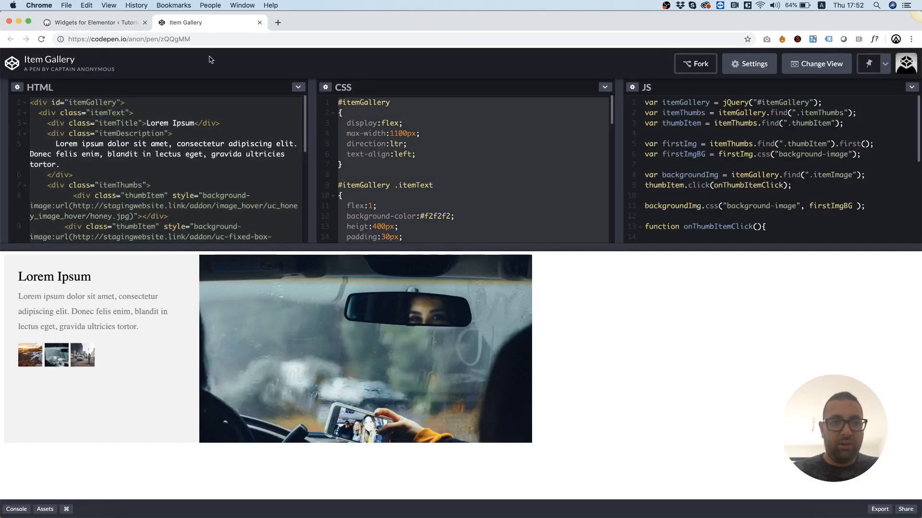
click(94, 22)
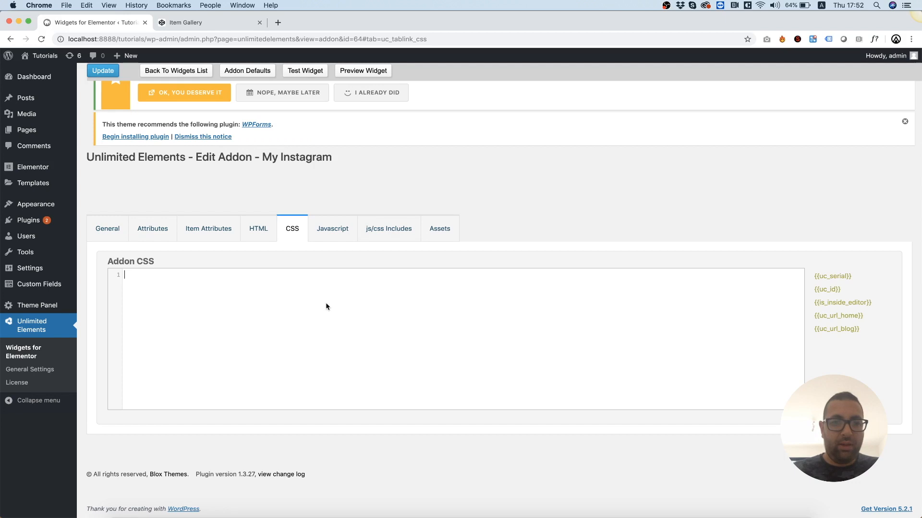
key(super+v)
- Paste the pen's thumbnail-click JavaScript into the addon's Javascript section
click(186, 22)
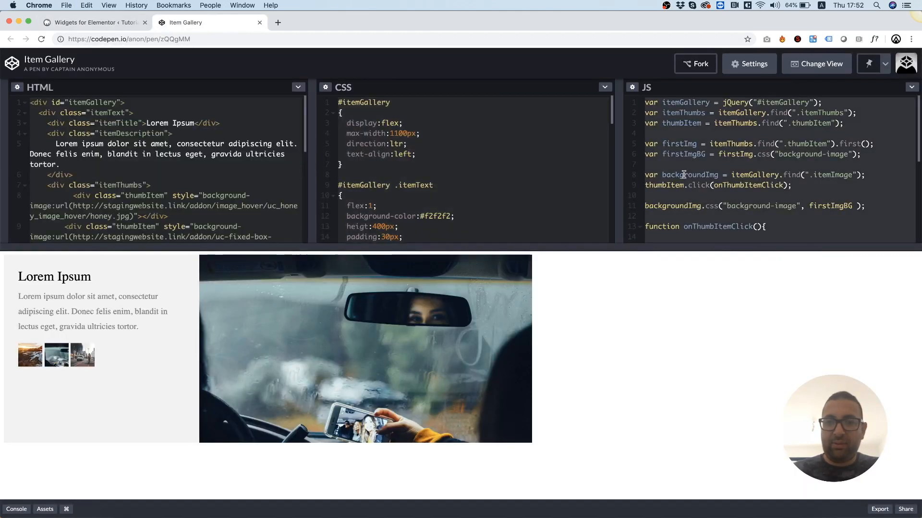
scroll(682, 175, down, 5)
scroll(683, 174, up, 5)
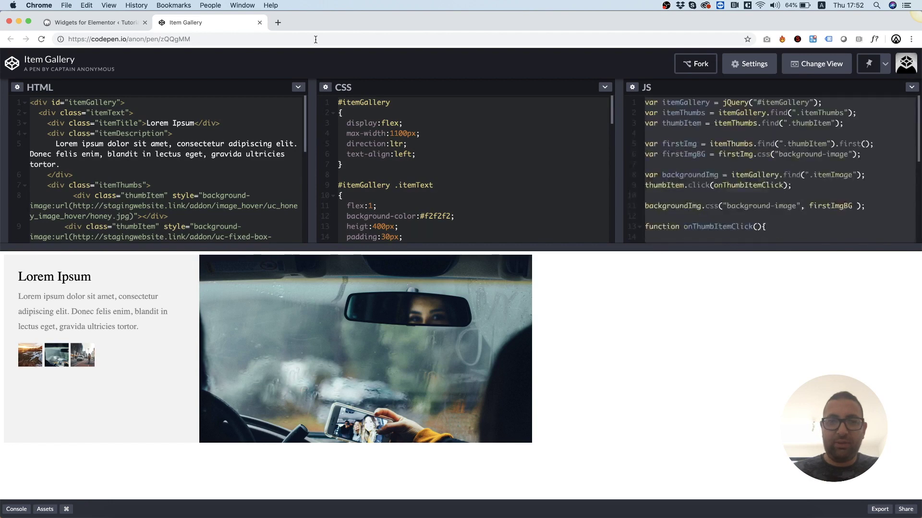
click(96, 23)
click(333, 228)
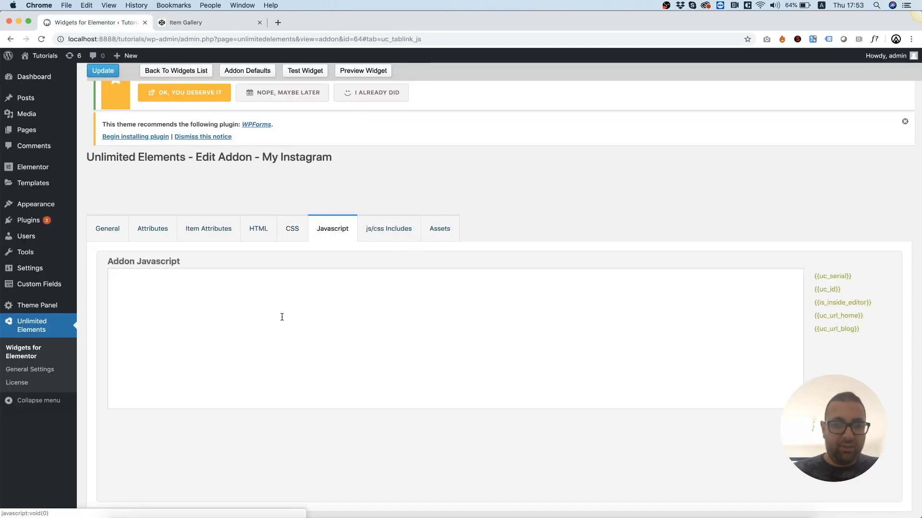
click(282, 317)
text(var itemGallery = jQuery("#itemGallery"); var itemThumbs = itemGallery.find(".itemThumbs"); var thumbItem = itemThumbs.find(".thumbItem");  var firstImg = itemThumbs.find(".thumbItem").first(); var firstImgBG = firstImg.css("background-image");  var backgroundImg = itemGallery.find(".itemImage"); thumbItem.click(onThumbItemClick);  backgroundImg.css("background-image", firstImgBG );  function onThumbItemClick(){     var thumbImg = jQuery(this);    var thumbImgBG = thumbImg.css("background-image");    backgroundImg.css("background-image", thumbImgBG) })
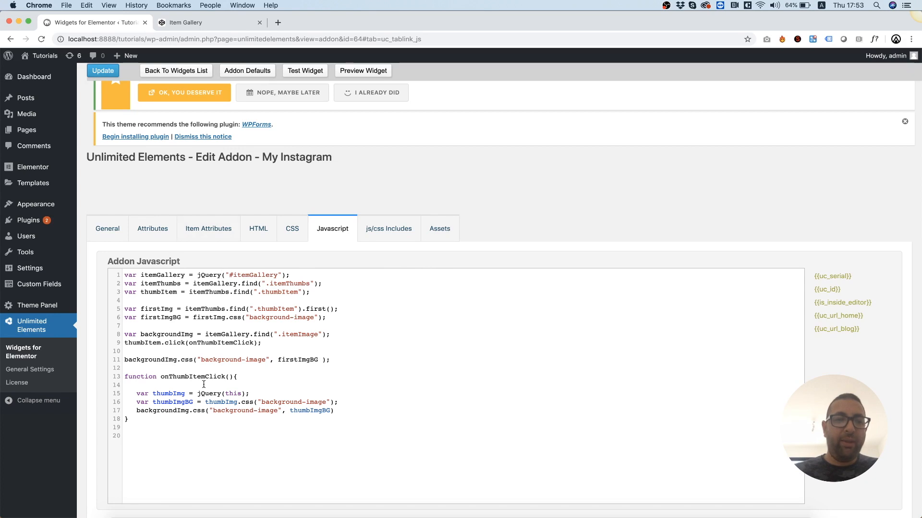
- Confirm jQuery is included and update the My Instagram addon
click(389, 232)
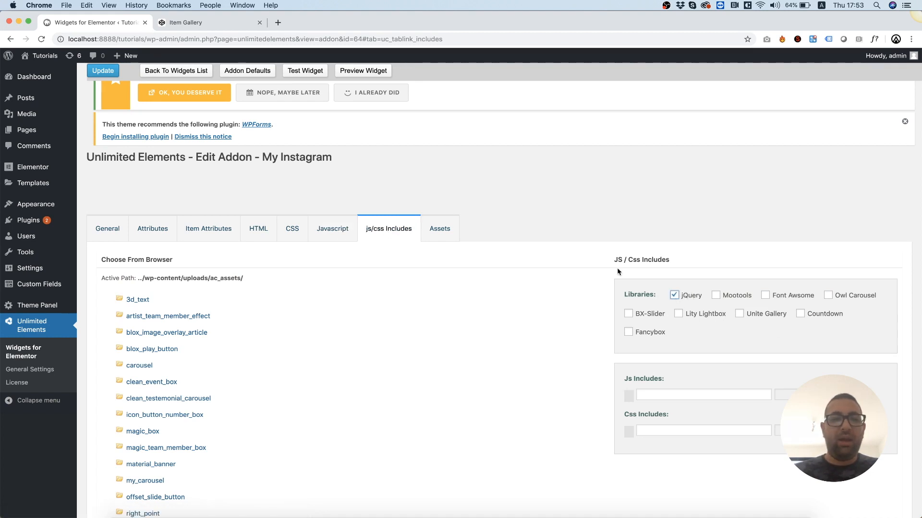
scroll(504, 336, up, 4)
scroll(504, 336, up, 2)
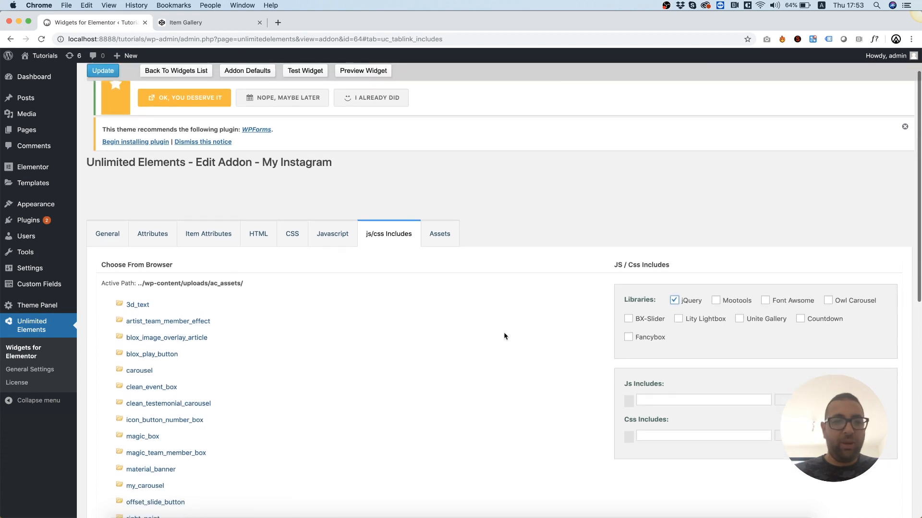
click(103, 241)
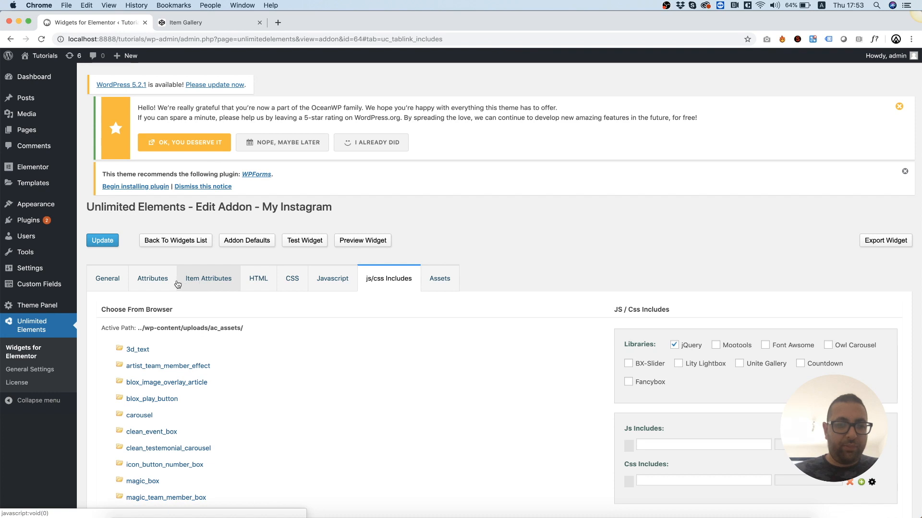
click(153, 279)
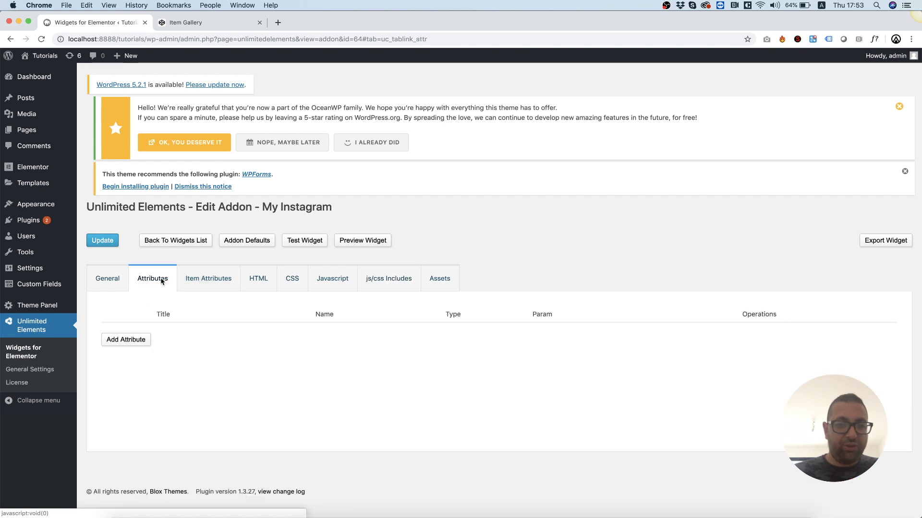
- Add an Instagram-type attribute titled Instagram, named instagram, with Max Items 12
click(134, 342)
click(286, 174)
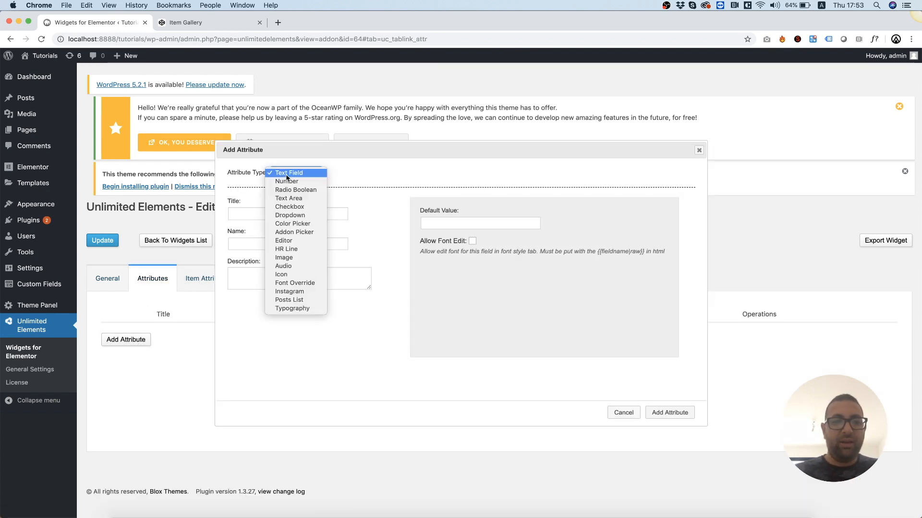
text(in)
key(Return)
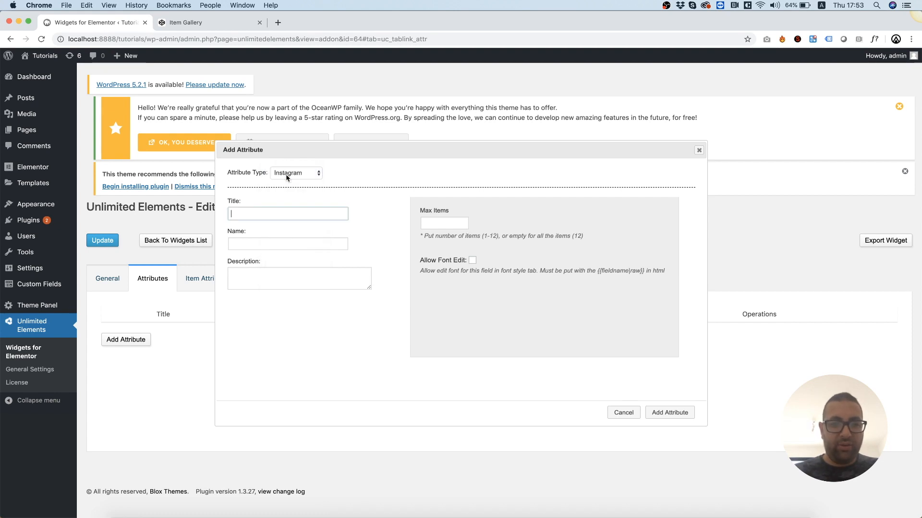
text(I)
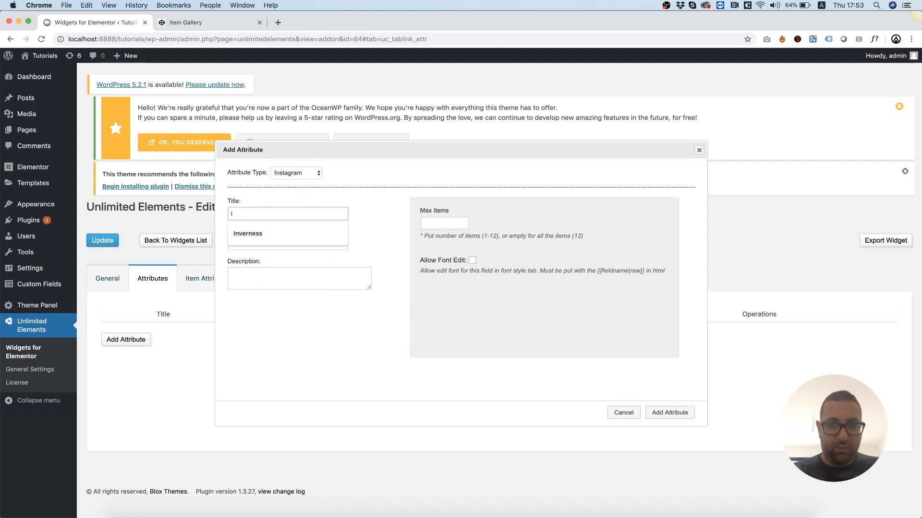
text(nstagram)
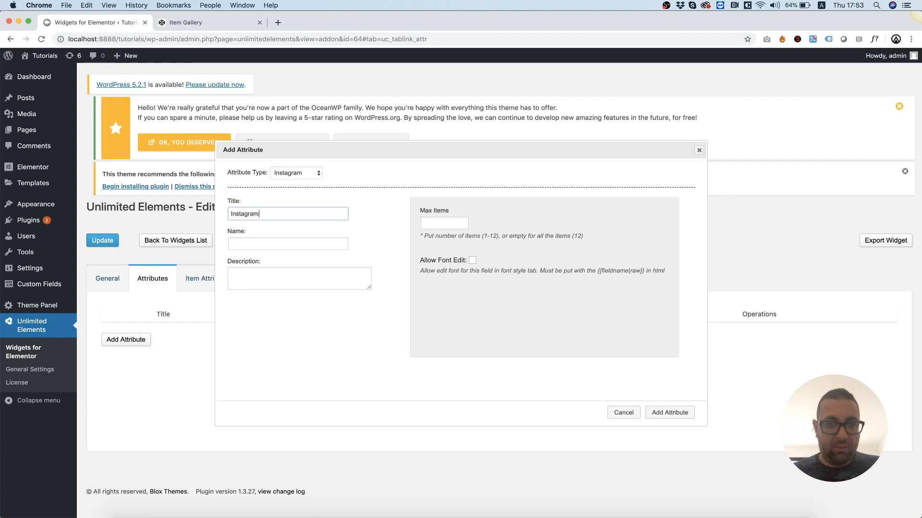
key(Tab)
text(inst)
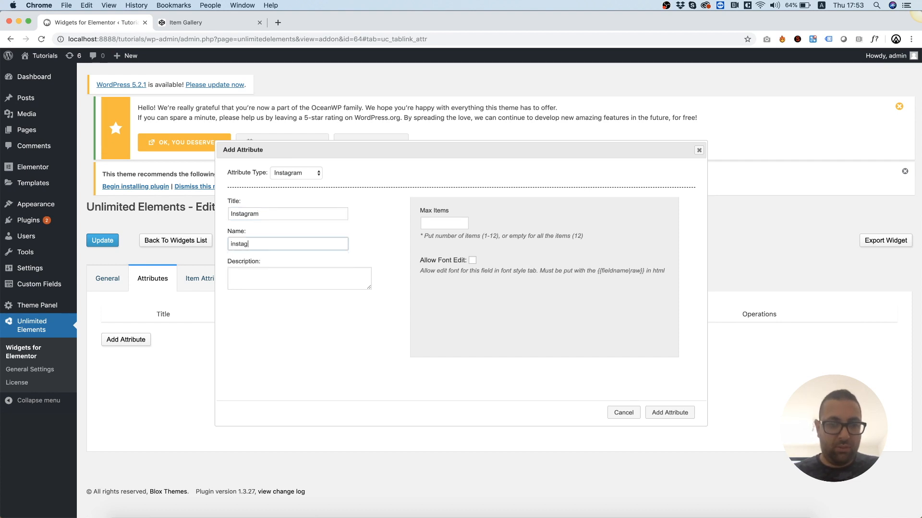
click(454, 225)
text(12)
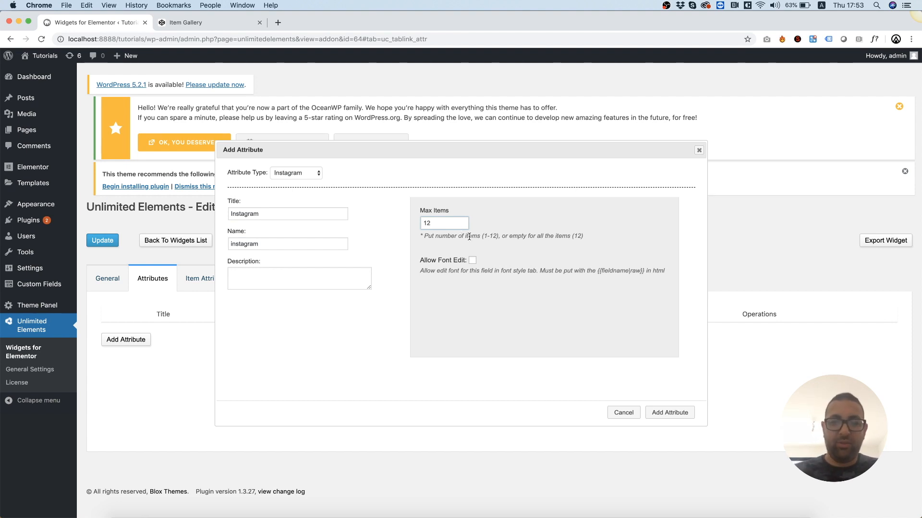
click(670, 413)
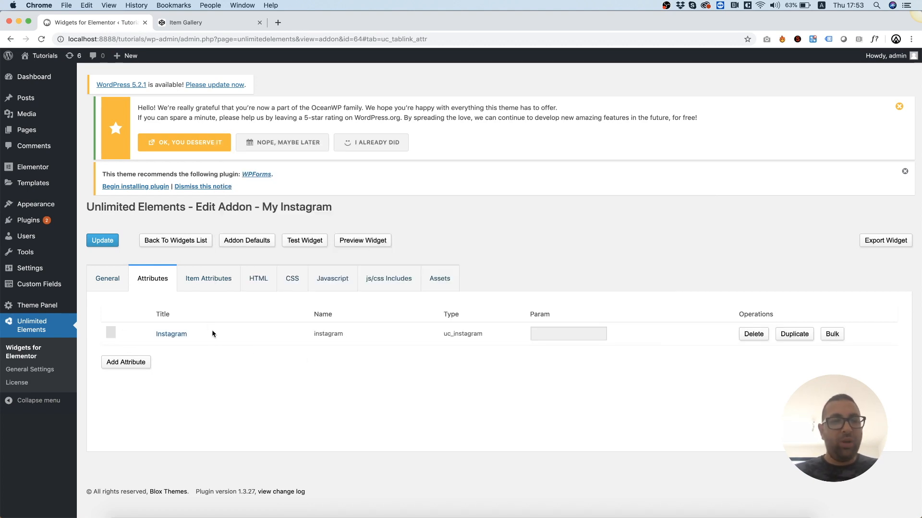
- Replace the Lorem Ipsum title in the HTML with the Instagram username placeholder
click(258, 278)
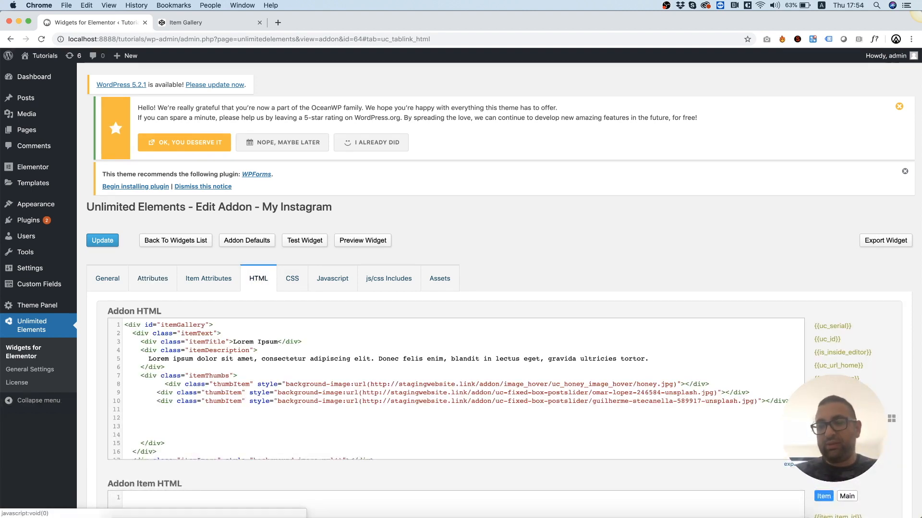
click(891, 420)
scroll(836, 352, down, 3)
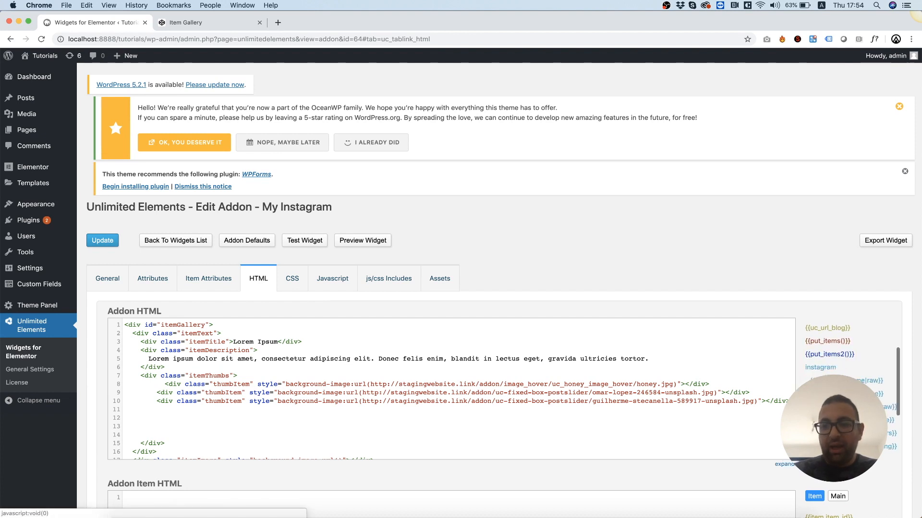
scroll(843, 345, down, 2)
scroll(843, 345, down, 2)
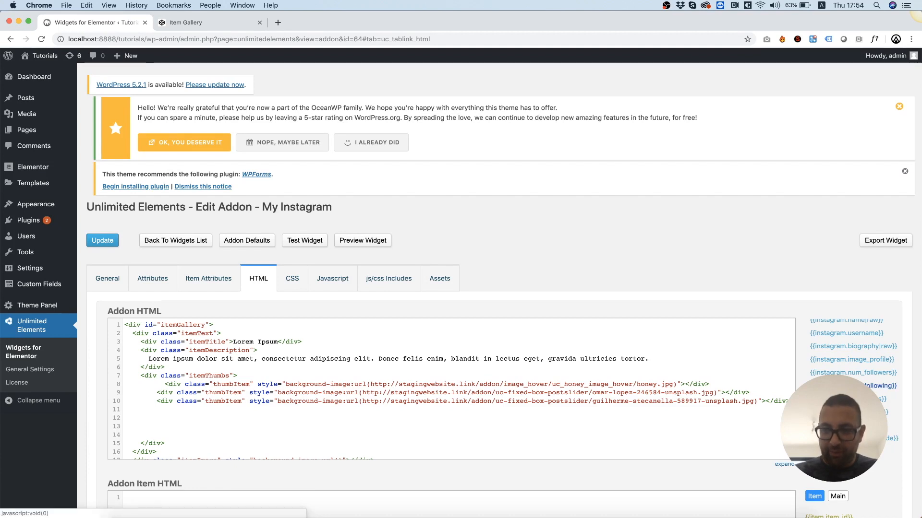
scroll(843, 353, up, 4)
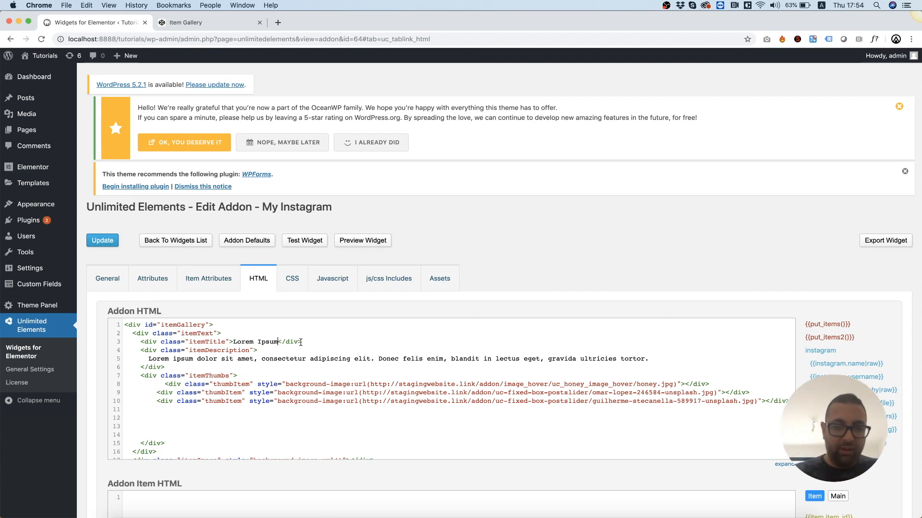
key(shift+Left)
key(shift+Left)
key(shift+Left)
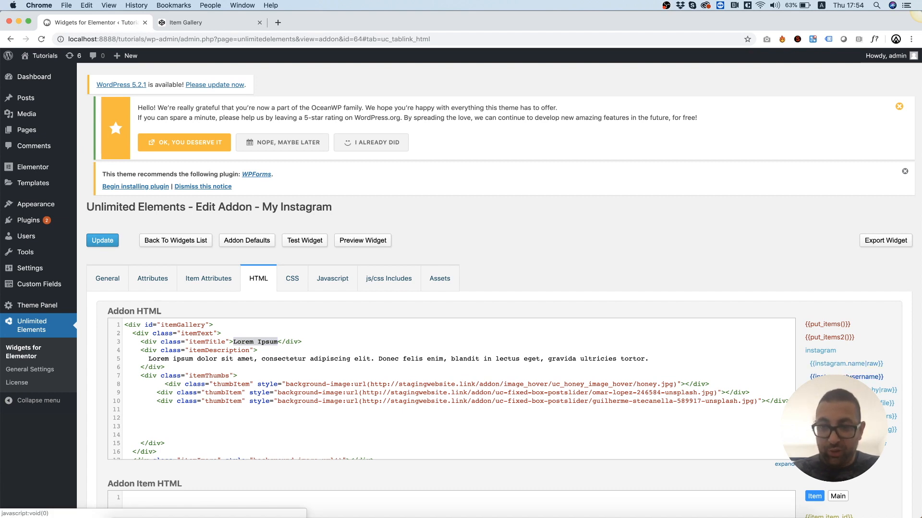
click(845, 377)
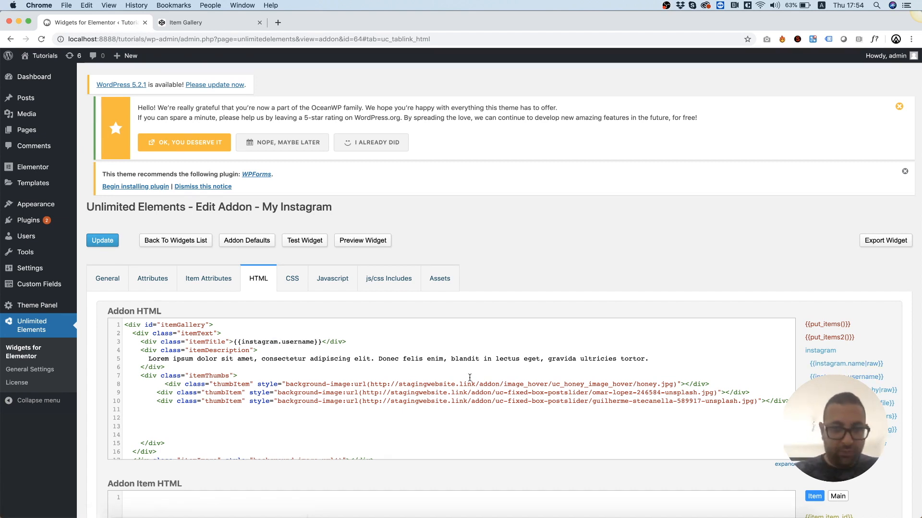
- Replace the lorem ipsum description with {{instagram.biography|raw}}
drag(651, 358, 148, 359)
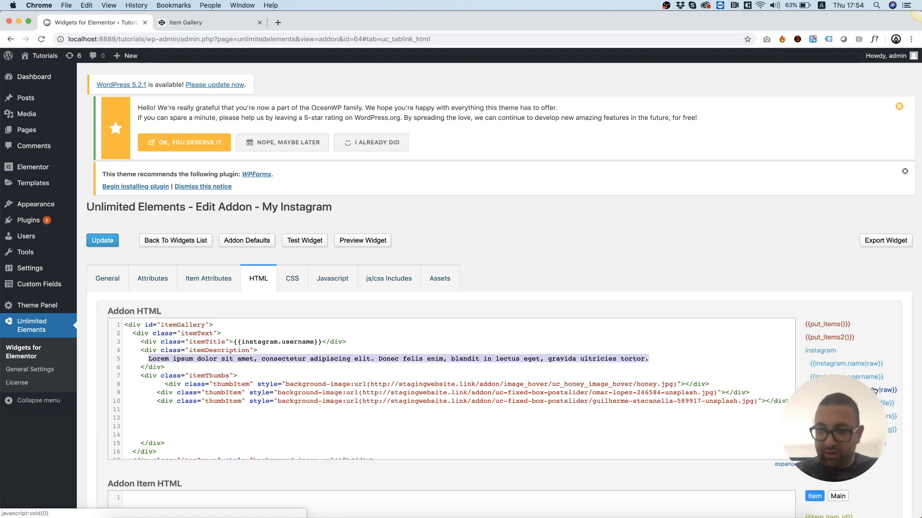
click(880, 391)
scroll(498, 382, down, 2)
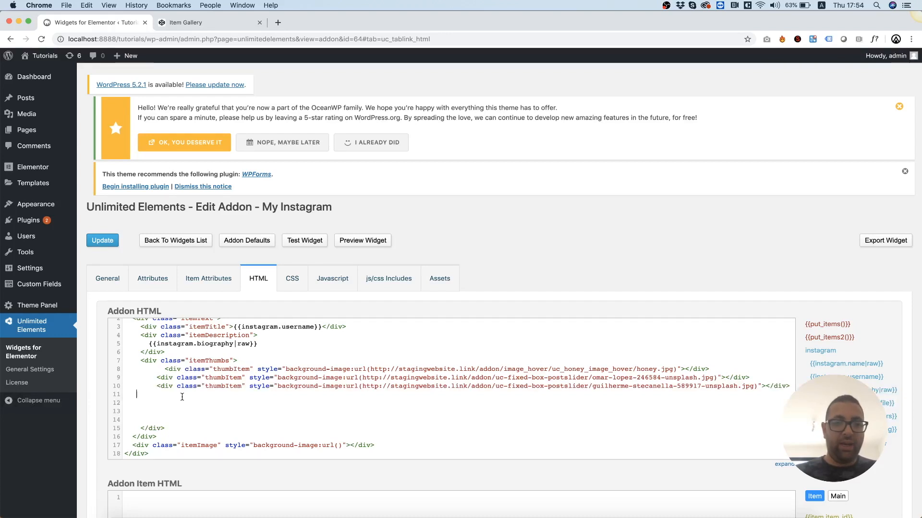
- Swap the hard-coded thumbItem lines for the {{put_items()}} placeholder
drag(179, 396, 162, 369)
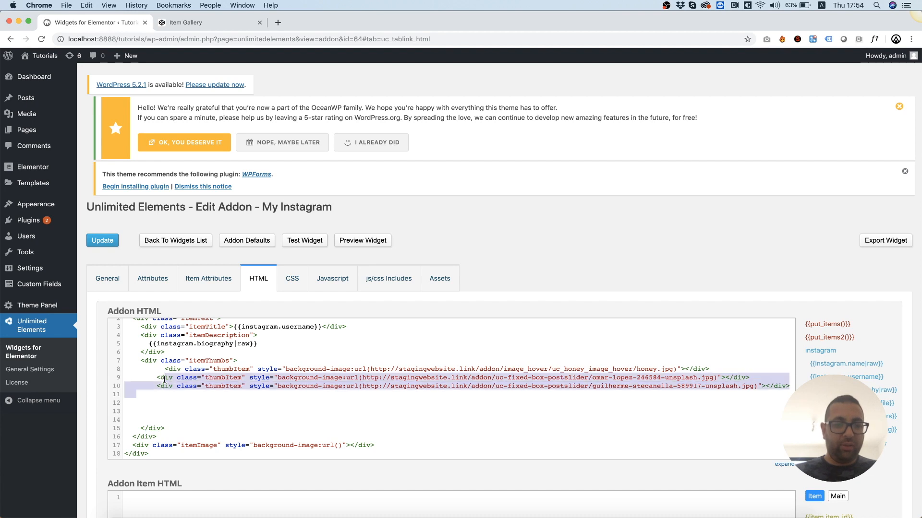
key(BackSpace)
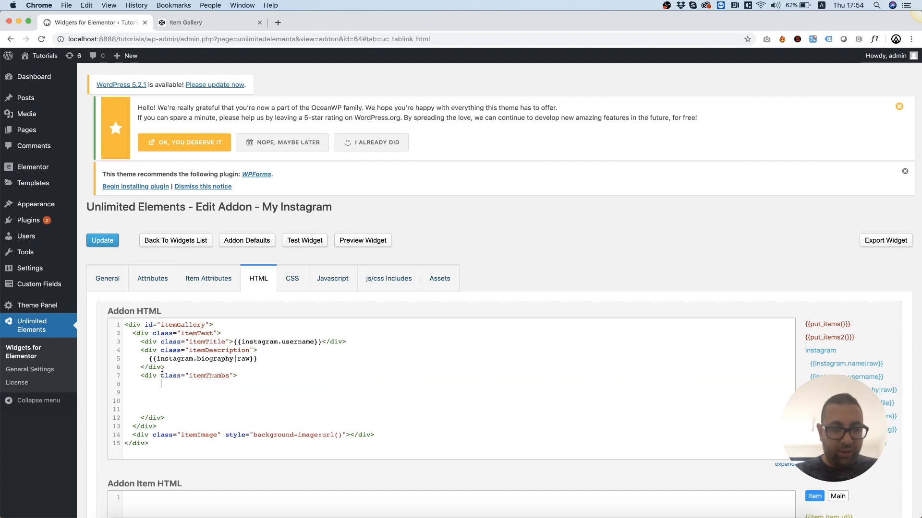
scroll(825, 362, up, 2)
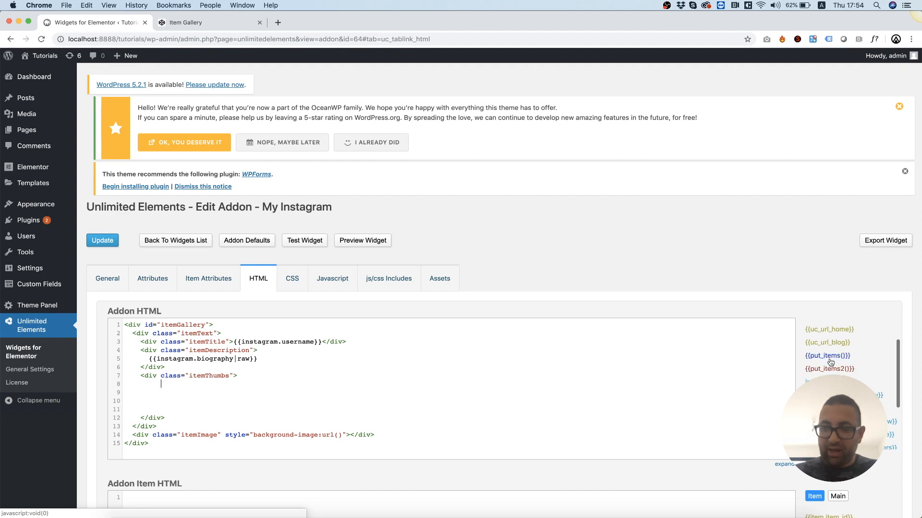
click(827, 356)
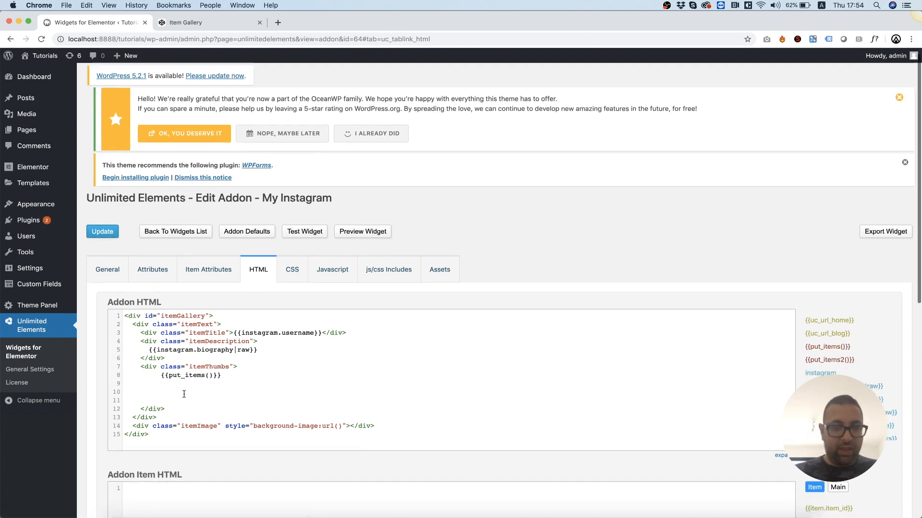
scroll(184, 394, down, 5)
scroll(184, 394, down, 2)
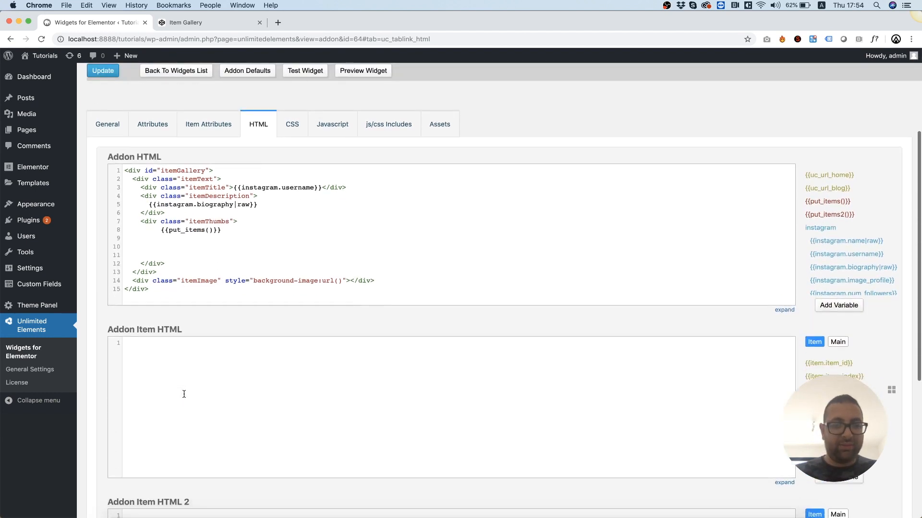
- Paste the thumbnails into Addon Item HTML and keep a single thumbItem div as template
text(<div class="thumbItem" style="background-image:url(http://stagingwebsite.link/addon/image_hover/uc_honey_image_hover/honey.jpg)"></div>        <div class="thumbItem" style="background-image:url(http://stagingwebsite.link/addon/uc-fixed-box-postslider/omar-lopez-246584-unsplash.jpg)"></div>        <div class="thumbItem" style="background-image:url(http://stagingwebsite.link/addon/uc-fixed-box-postslider/guilherme-stecanella-589917-unsplash.jpg)"></div>)
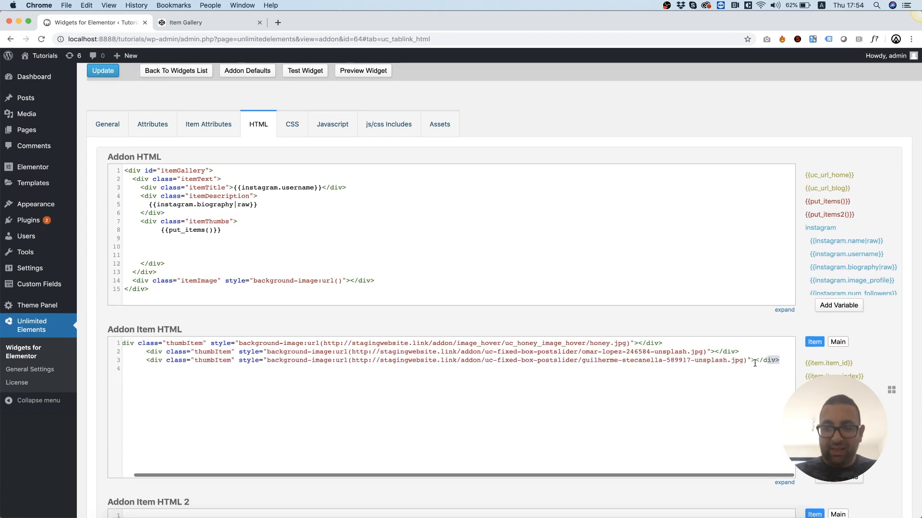
drag(791, 362, 131, 353)
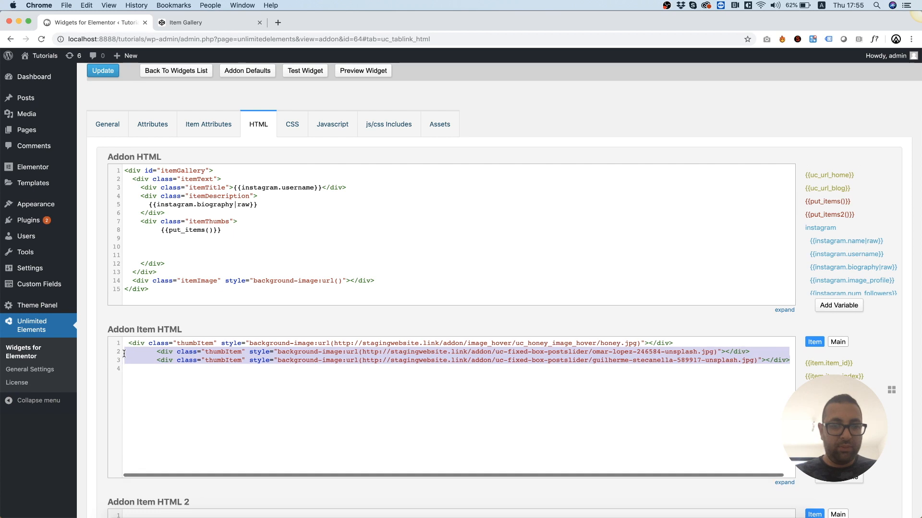
key(BackSpace)
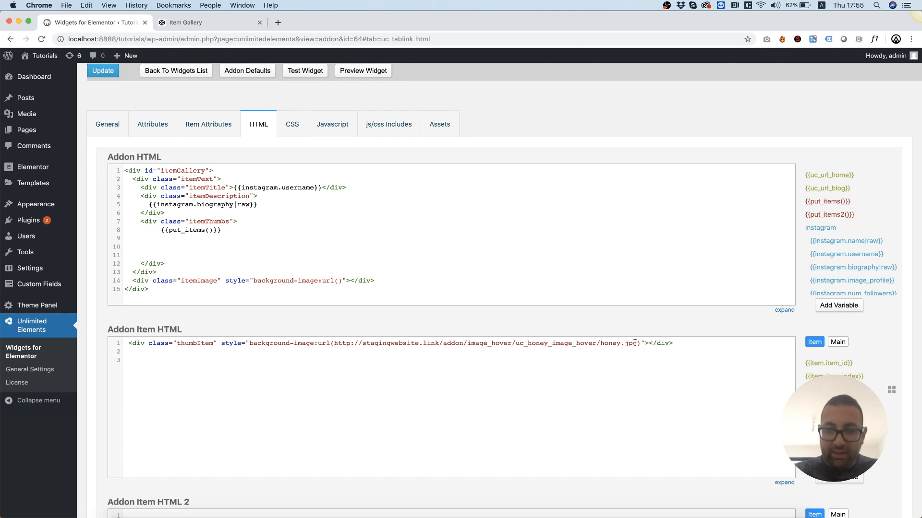
shift+click(332, 345)
- Set the thumbnail's background url() to {{item.instagram.image}} instead of the honey picture
key(BackSpace)
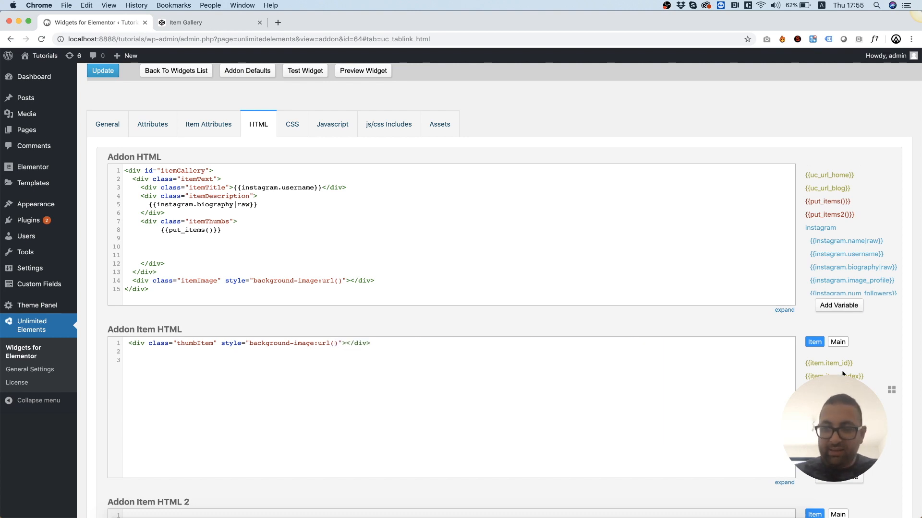
click(890, 396)
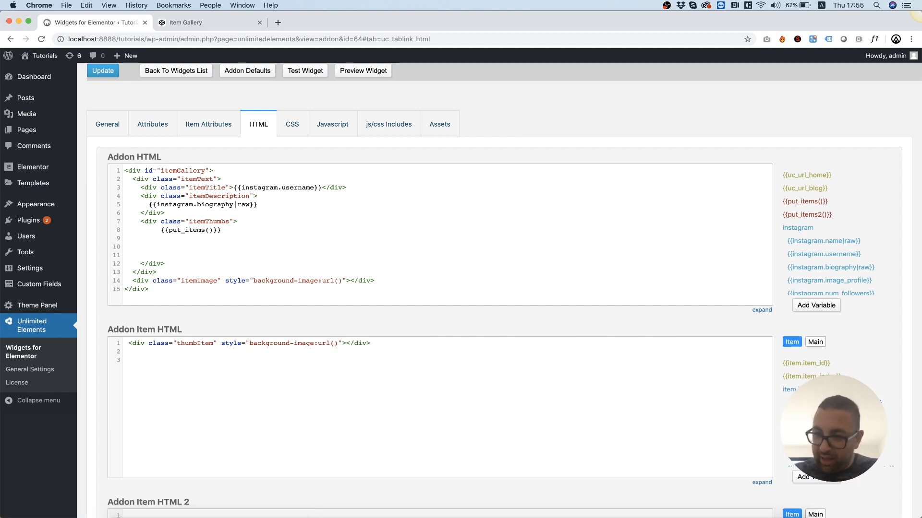
scroll(828, 374, down, 3)
scroll(828, 374, down, 1)
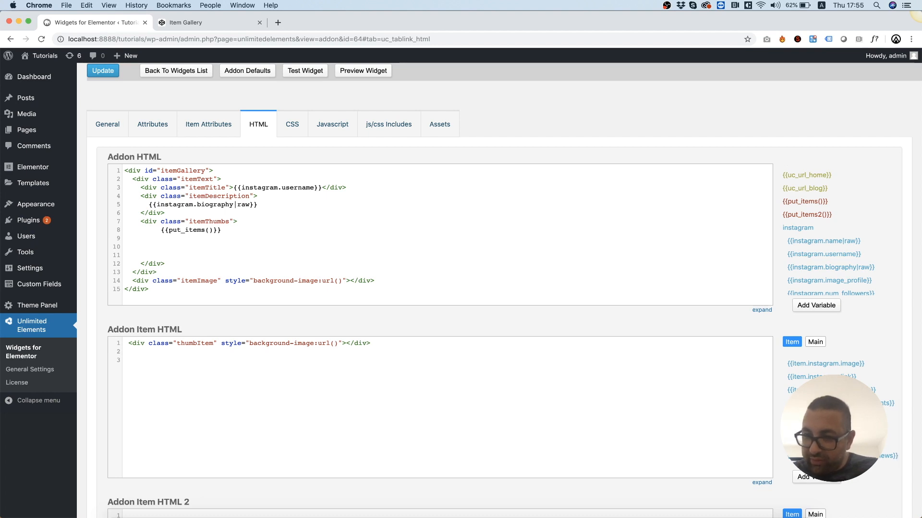
scroll(828, 375, down, 2)
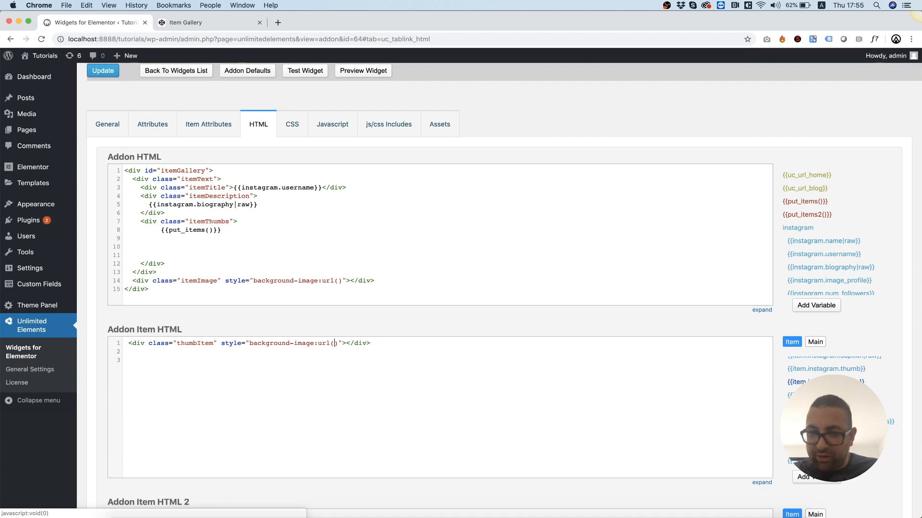
click(798, 382)
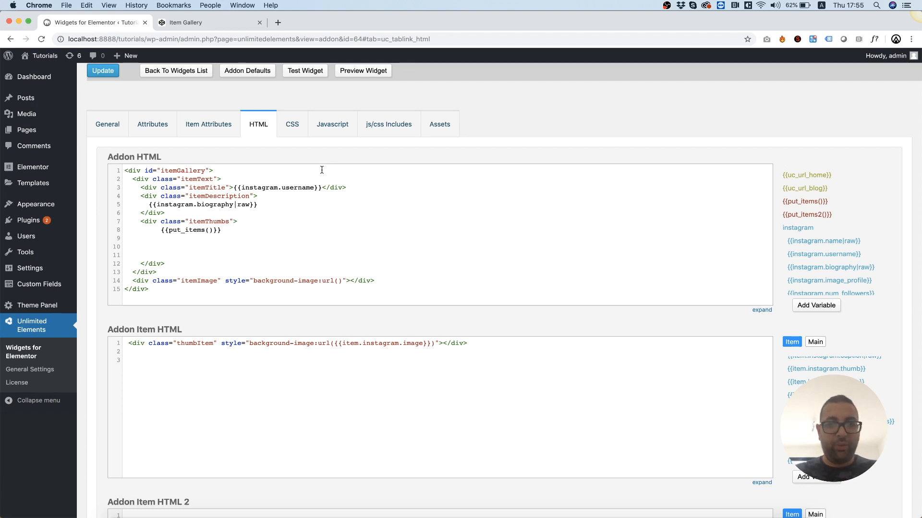
scroll(324, 168, up, 2)
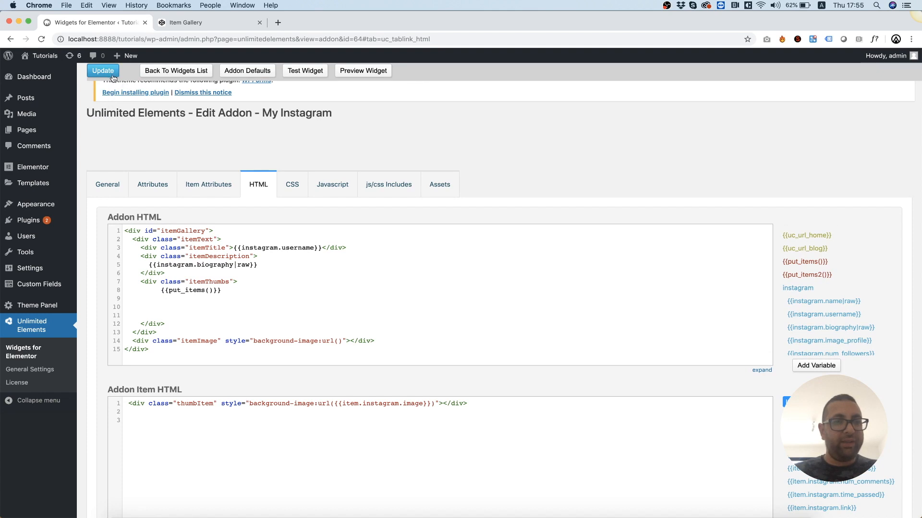
- Update the widget and open the Pages list in a new tab
click(110, 74)
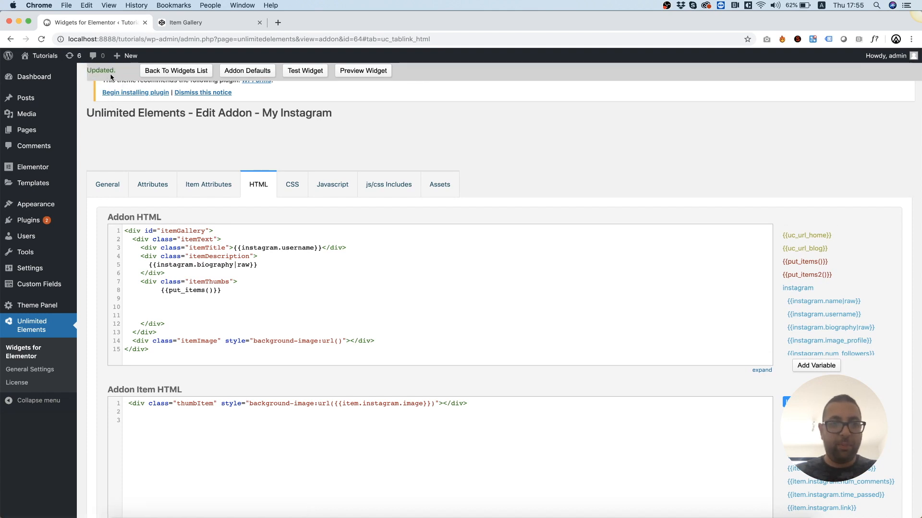
right_click(27, 132)
click(71, 137)
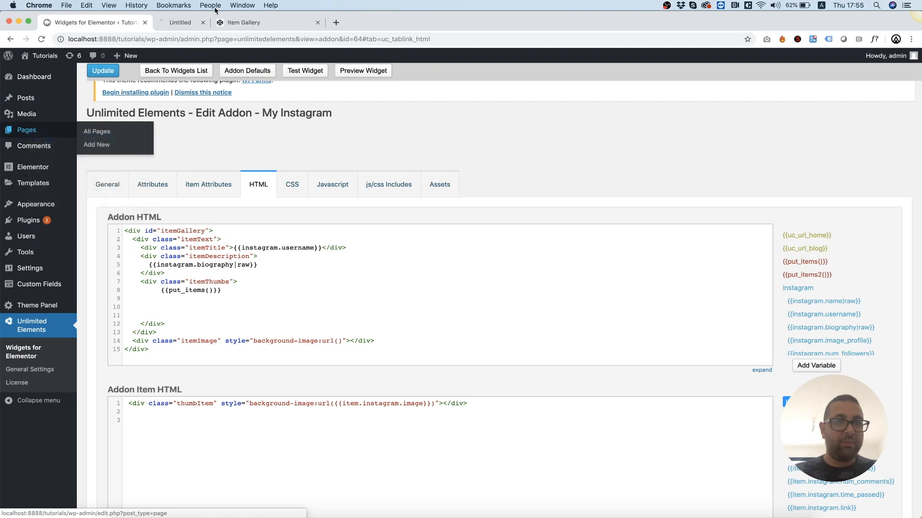
click(201, 23)
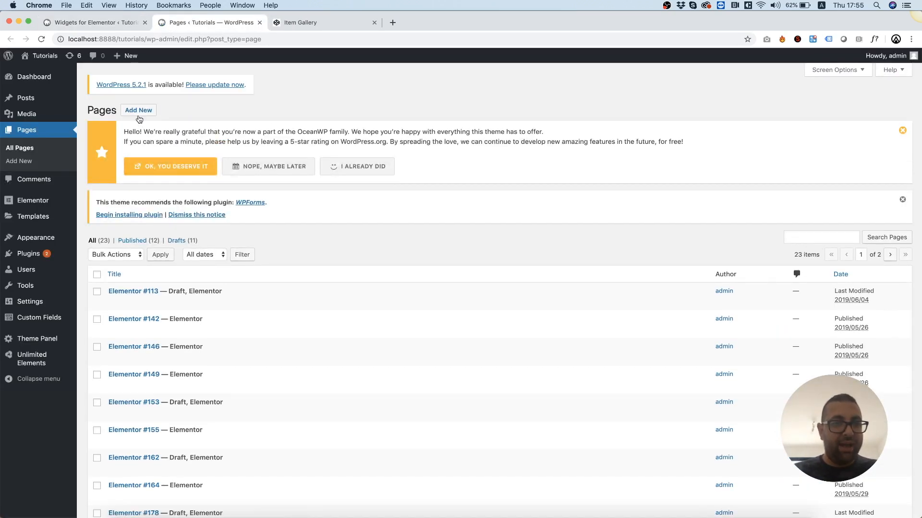
- Add a new page and edit it with Elementor
click(139, 110)
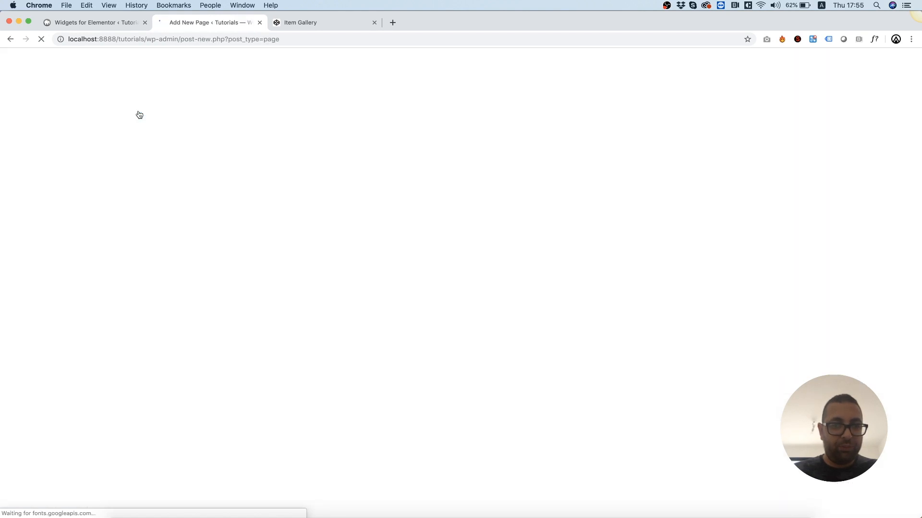
click(216, 75)
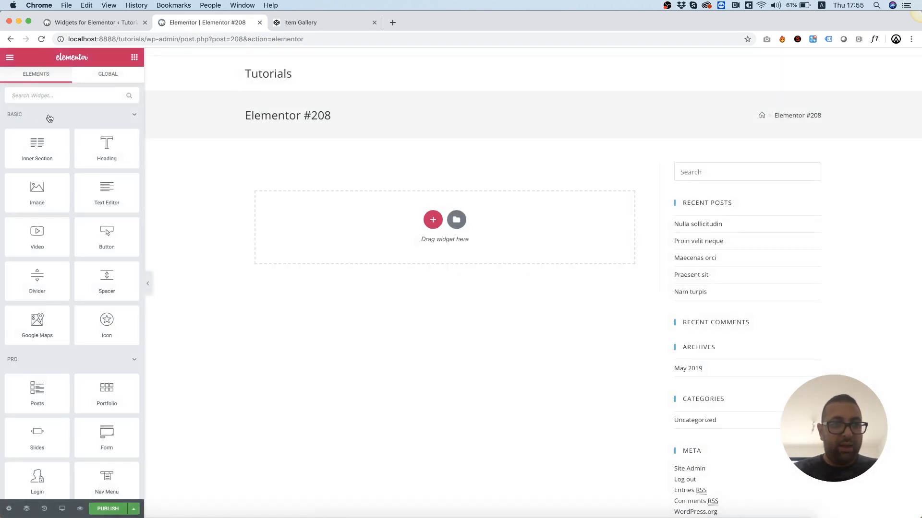
click(43, 95)
text(ns)
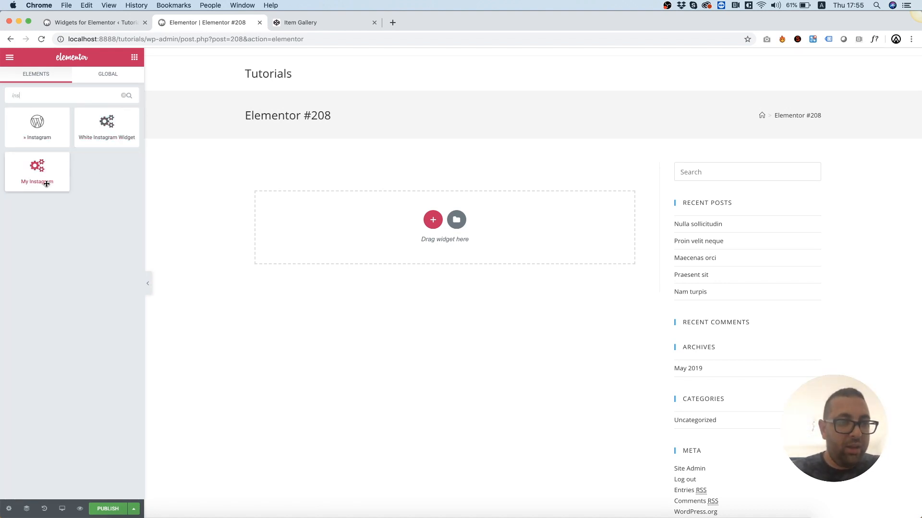
mouse_move(33, 171)
mouse_down()
mouse_move(143, 208)
mouse_move(345, 218)
mouse_up()
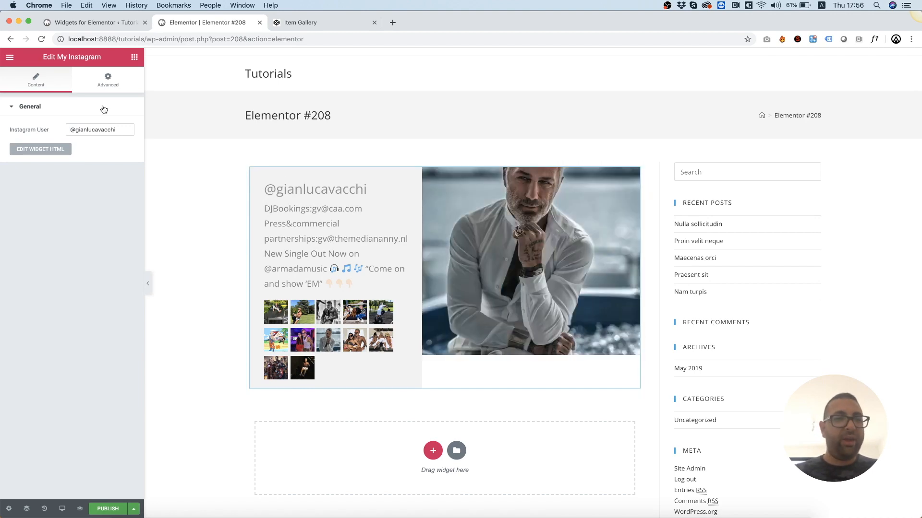
- Select the current Instagram username in the Instagram User field to replace it with nike
drag(75, 130, 114, 131)
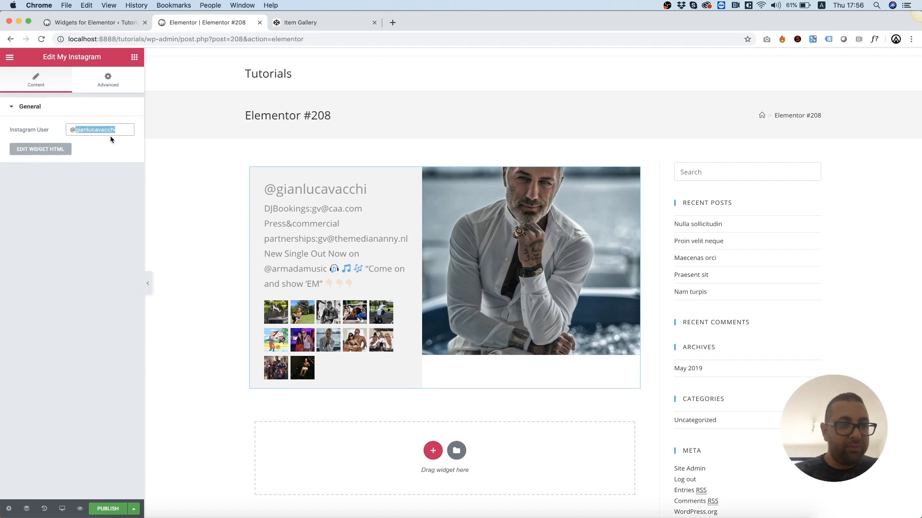
text(nike)
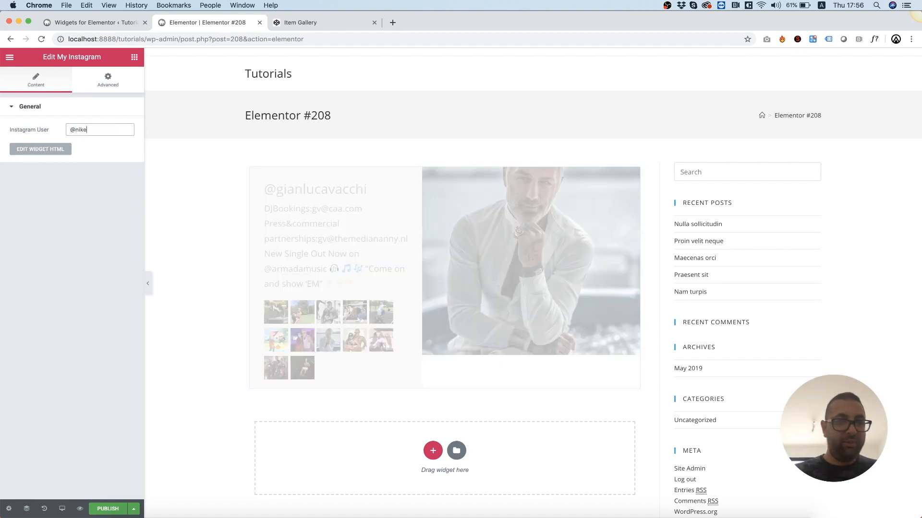